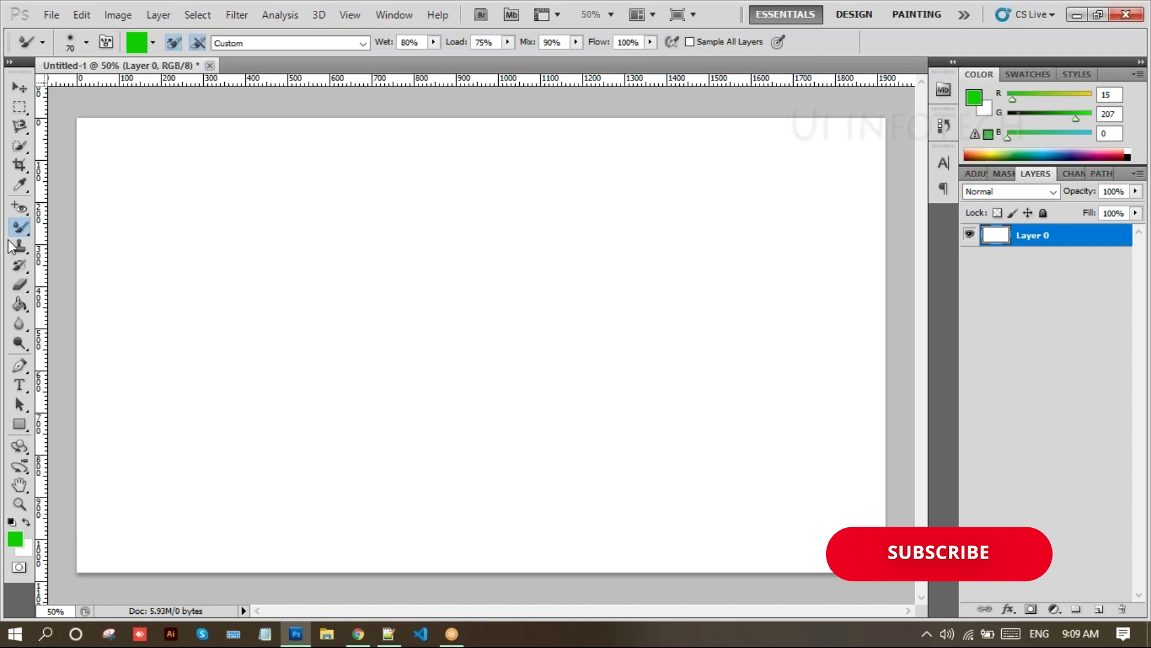
Select the Clone Stamp tool and show its flyout listing Clone Stamp and Pattern Stamp
click(27, 247)
click(29, 246)
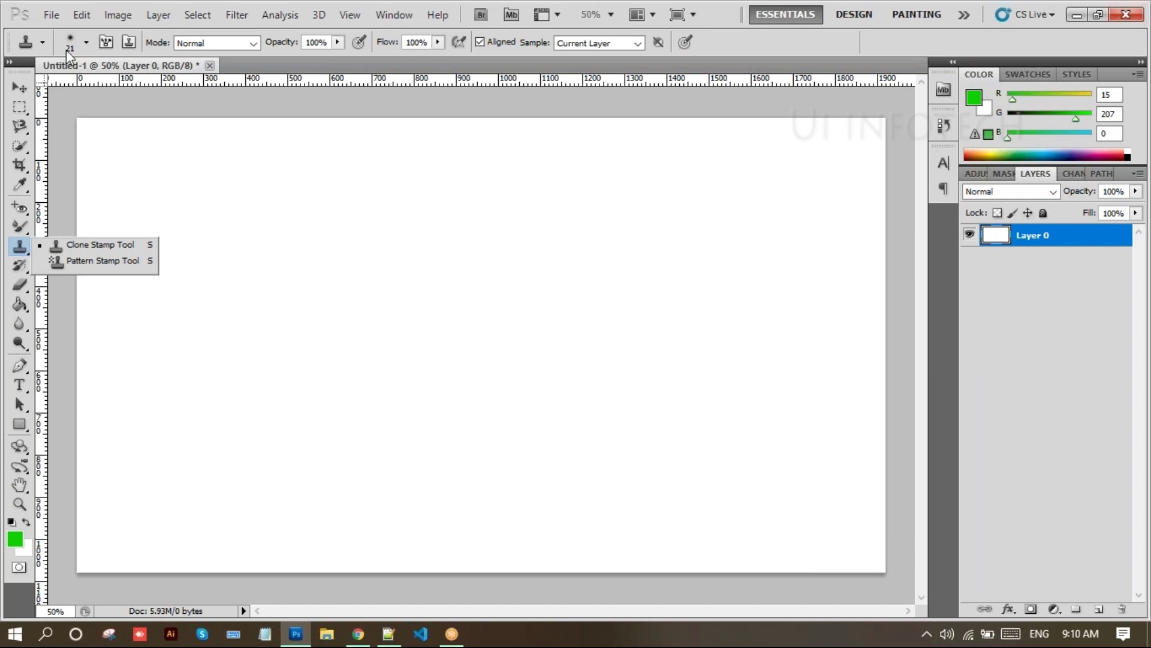
Choose Clone Stamp and place the photo of the woman in the blue dress onto the canvas
click(87, 250)
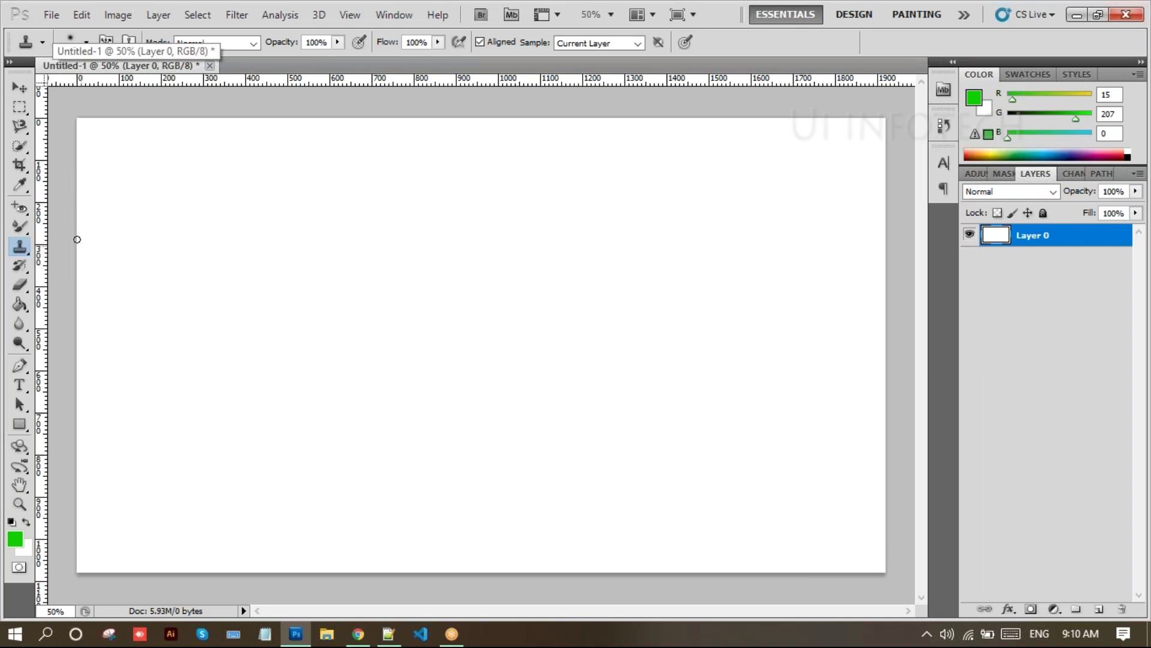
click(51, 15)
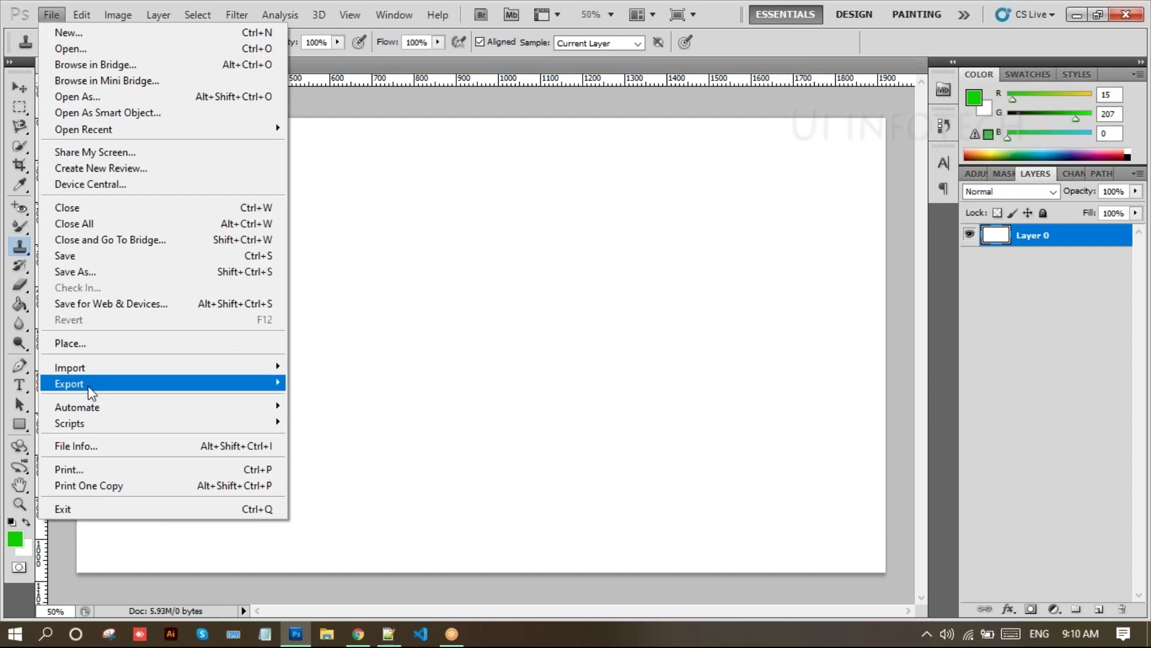
click(98, 350)
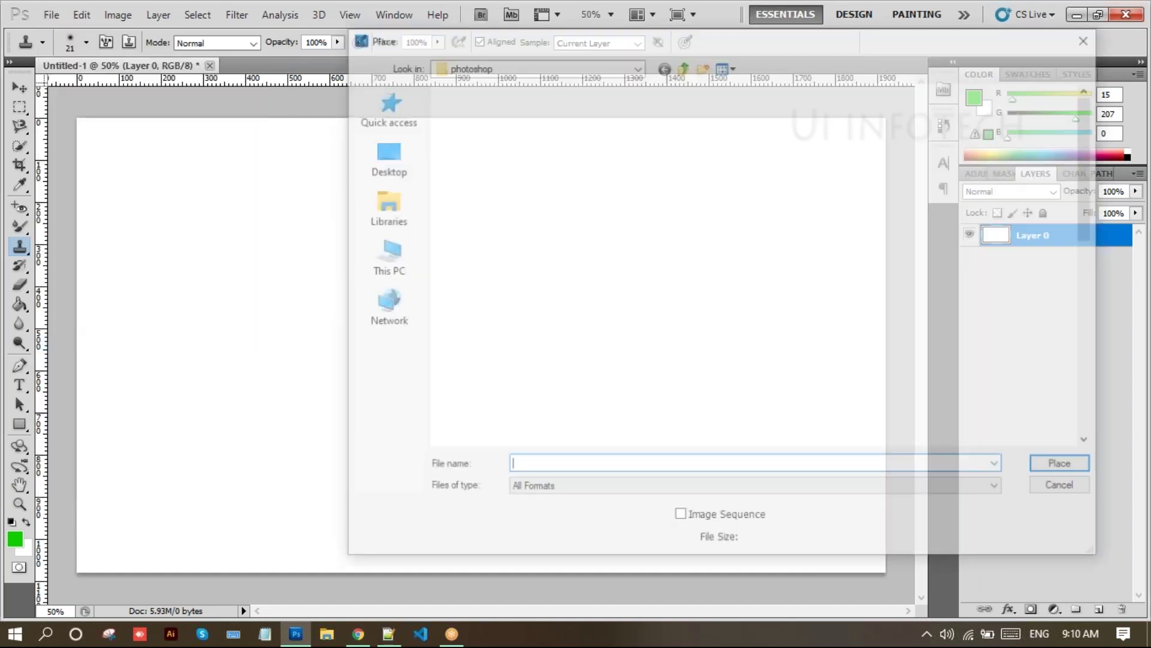
click(550, 157)
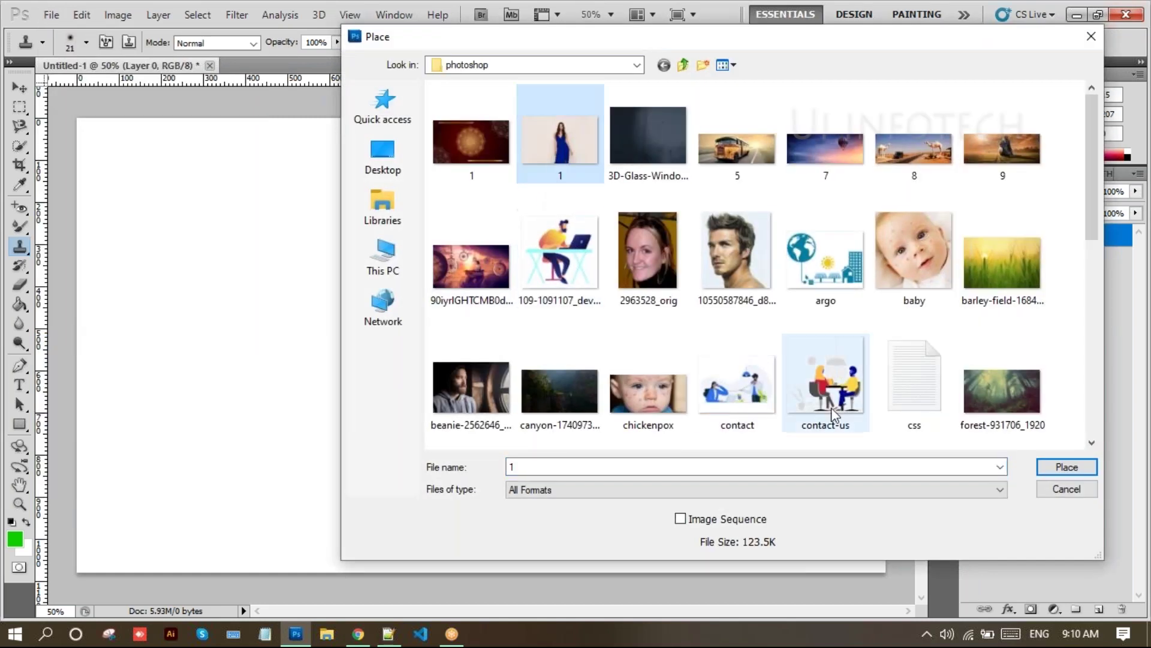
click(1074, 467)
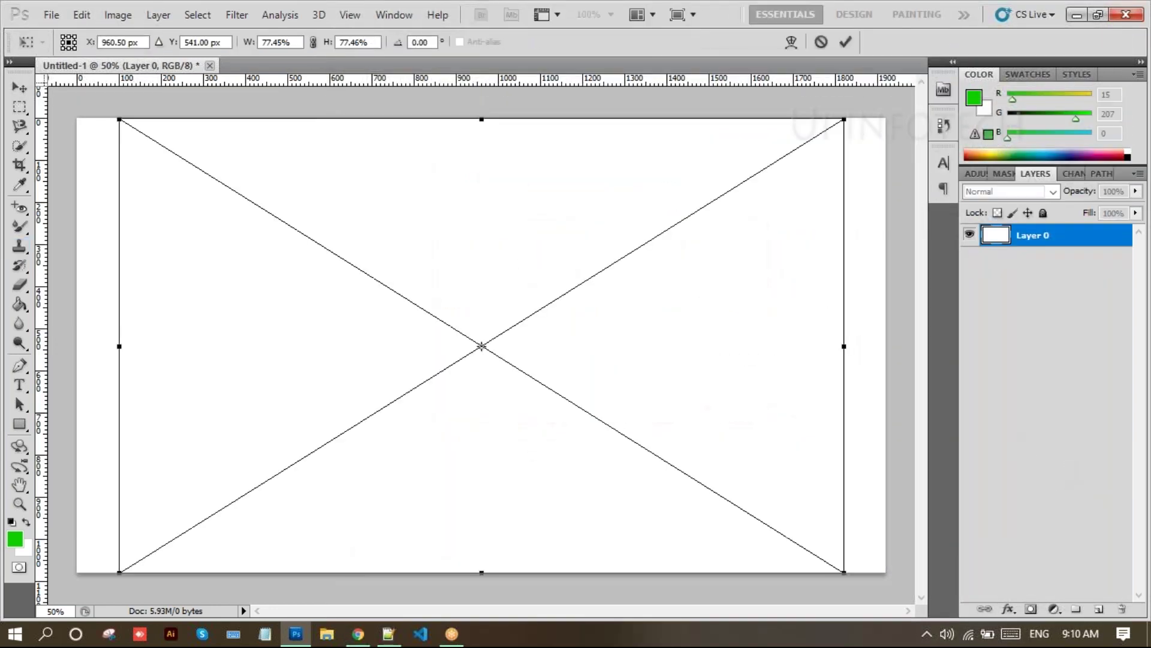
key(s)
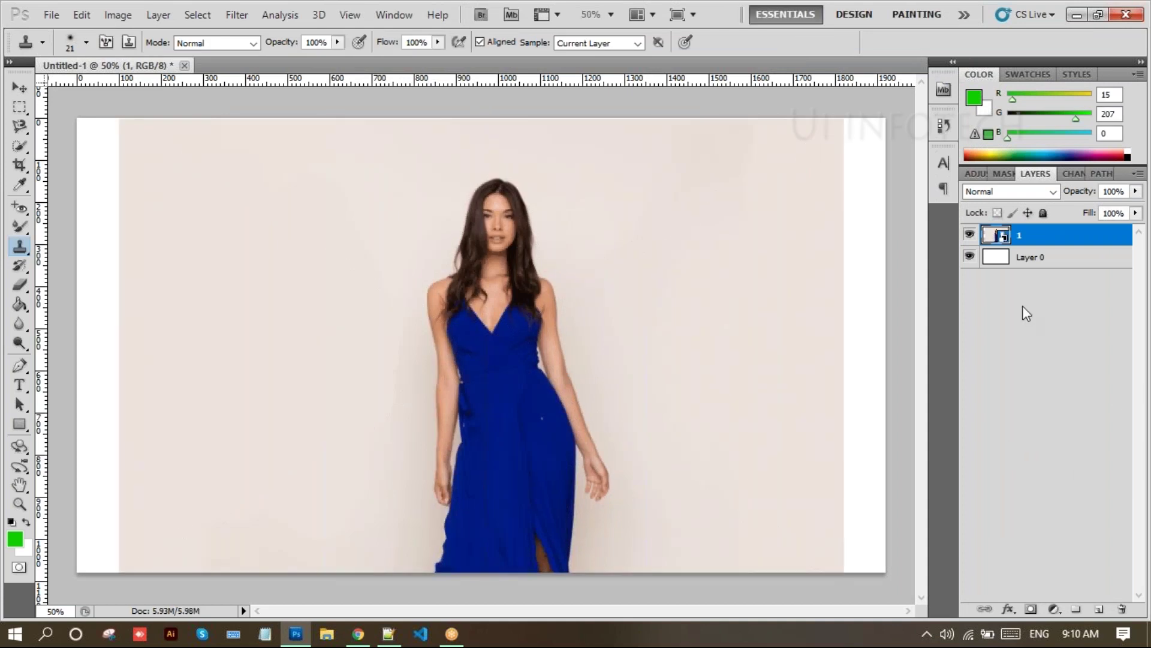
Rasterize layer 1, duplicate it as layer 1 copy, and hide the original layer 1
right_click(1027, 237)
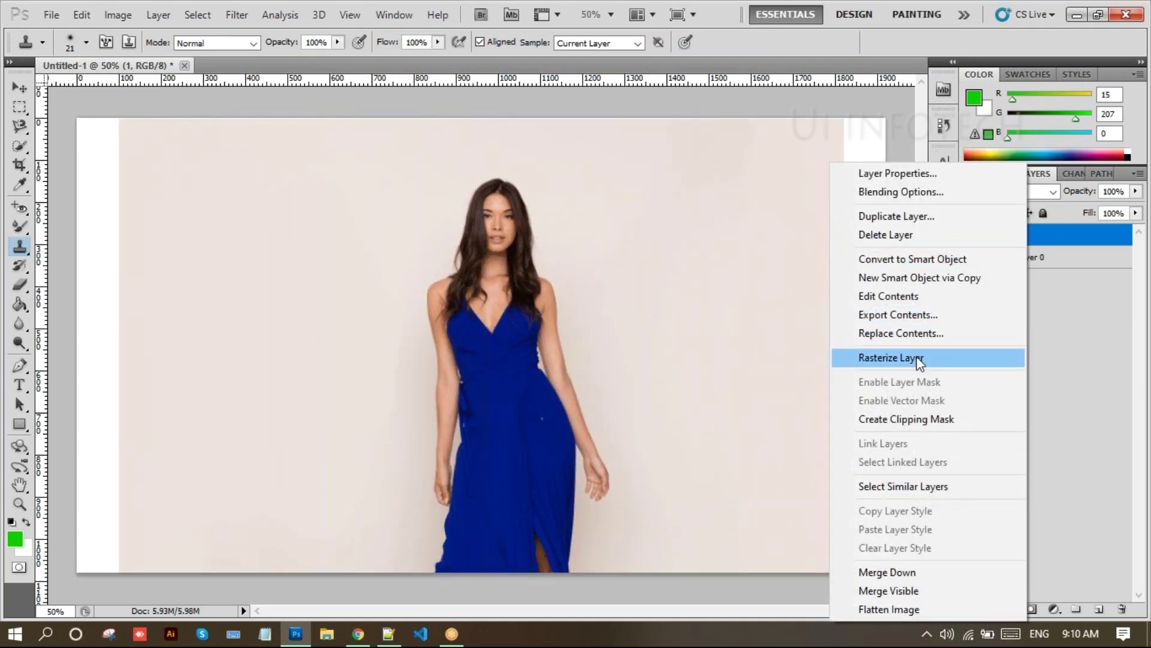
click(919, 360)
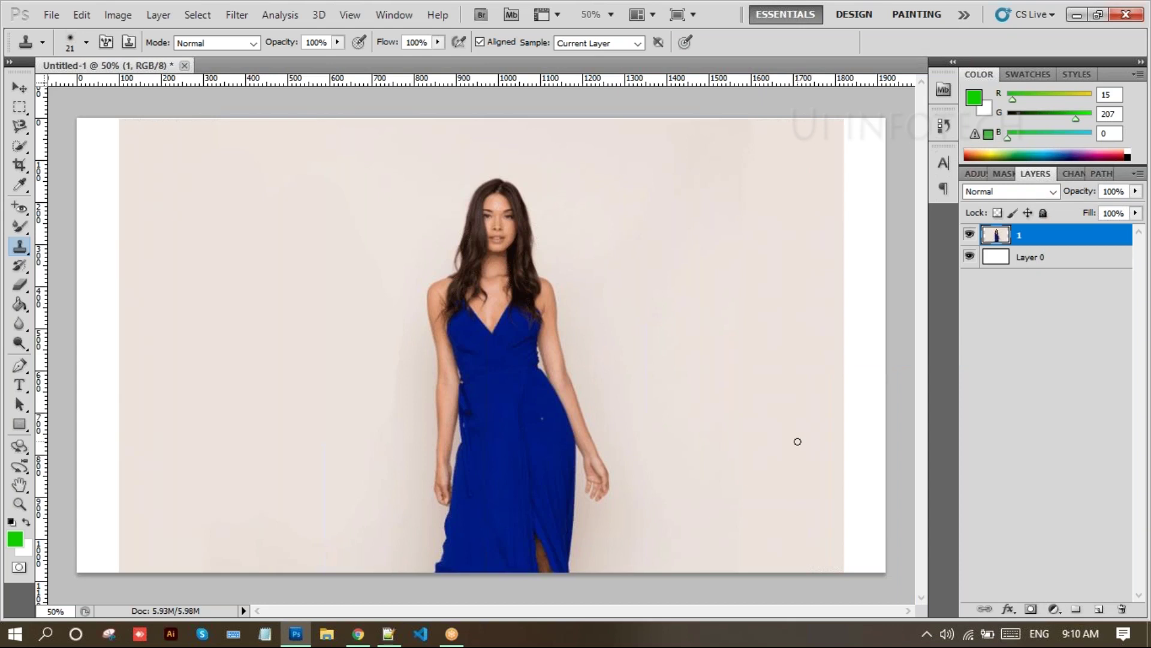
key(ctrl+j)
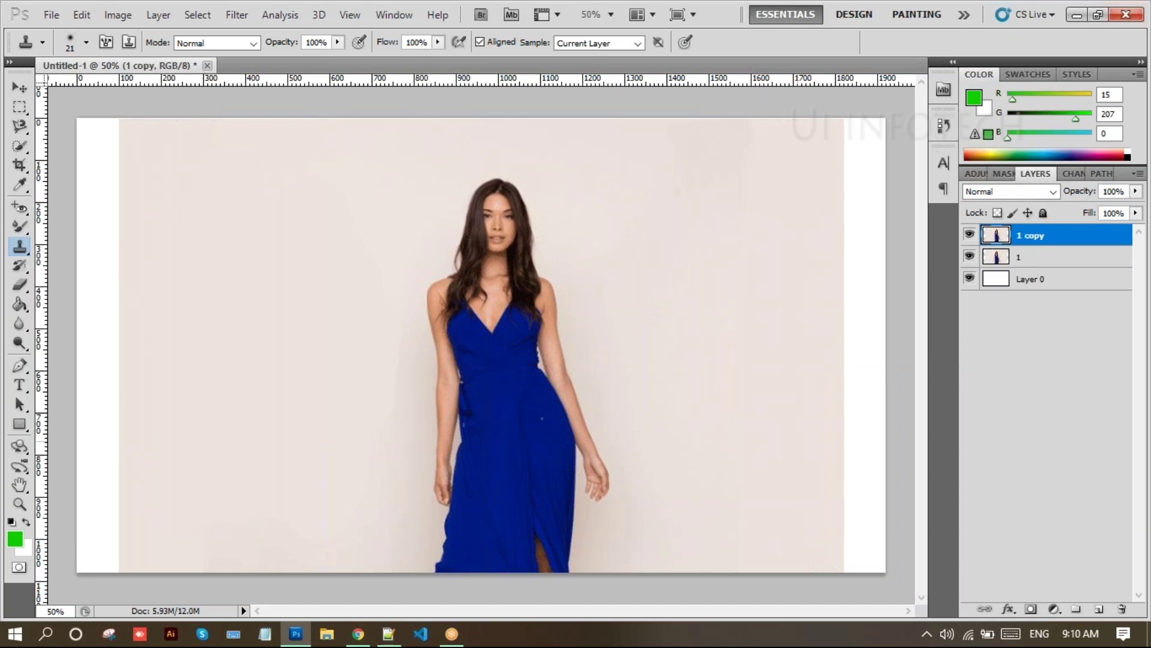
click(970, 257)
right_click(19, 246)
With the Clone Stamp at a 700 brush size, dismiss the undefined clone source warning
click(78, 245)
key(bracketright)
key(bracketright)
key(bracketright)
key(bracketright)
key(bracketright)
key(bracketright)
key(bracketright)
key(bracketright)
key(bracketright)
key(bracketright)
key(bracketright)
key(bracketright)
key(bracketright)
key(bracketright)
key(bracketright)
key(bracketright)
key(bracketright)
key(bracketright)
key(bracketleft)
key(bracketleft)
key(bracketleft)
key(bracketleft)
click(519, 272)
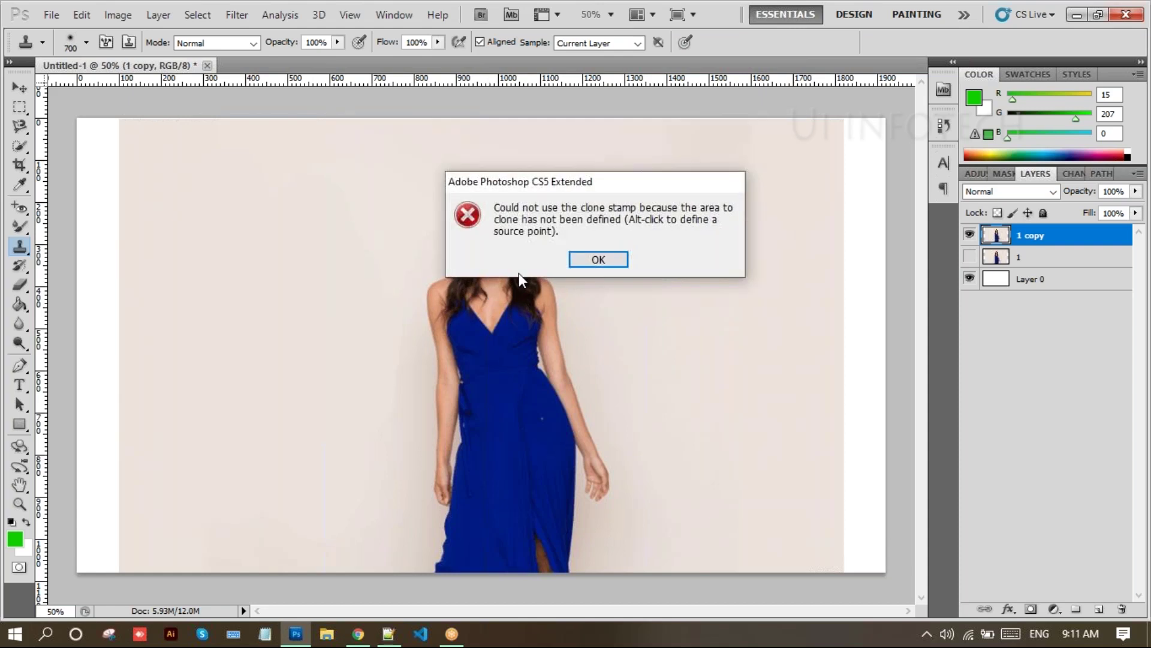
click(584, 262)
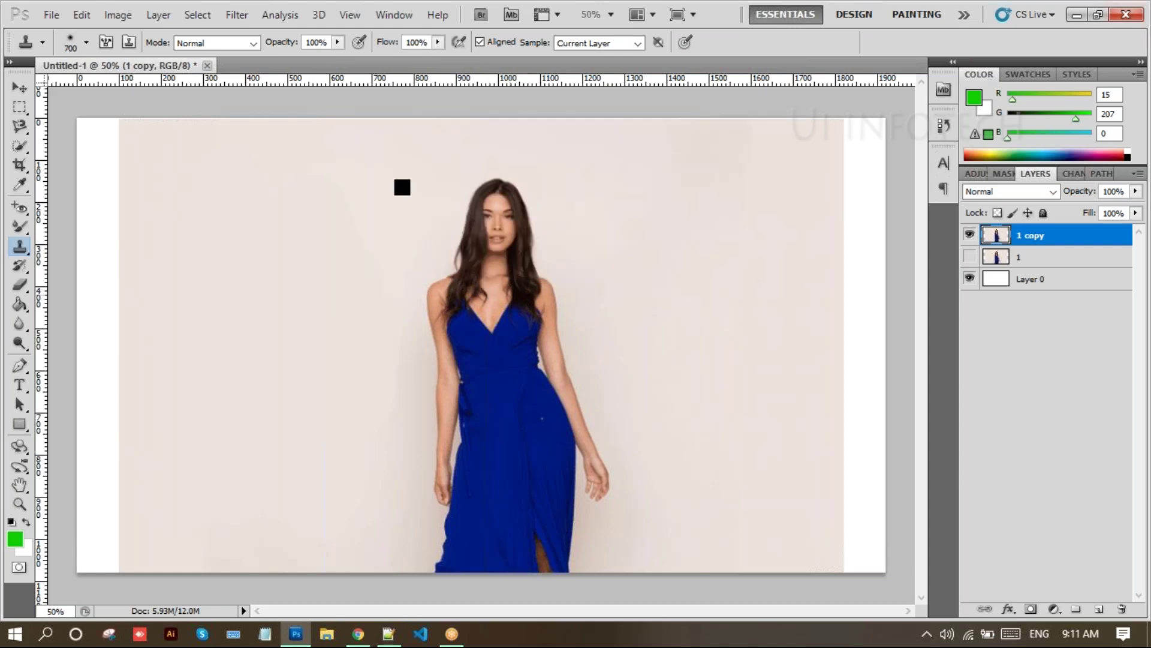
Sample the woman as clone source and paint overlapping copies of her to the right and down
alt+click(403, 187)
drag(494, 276, 497, 432)
mouse_move(498, 360)
mouse_down()
mouse_move(488, 185)
mouse_move(586, 211)
mouse_move(815, 240)
mouse_up()
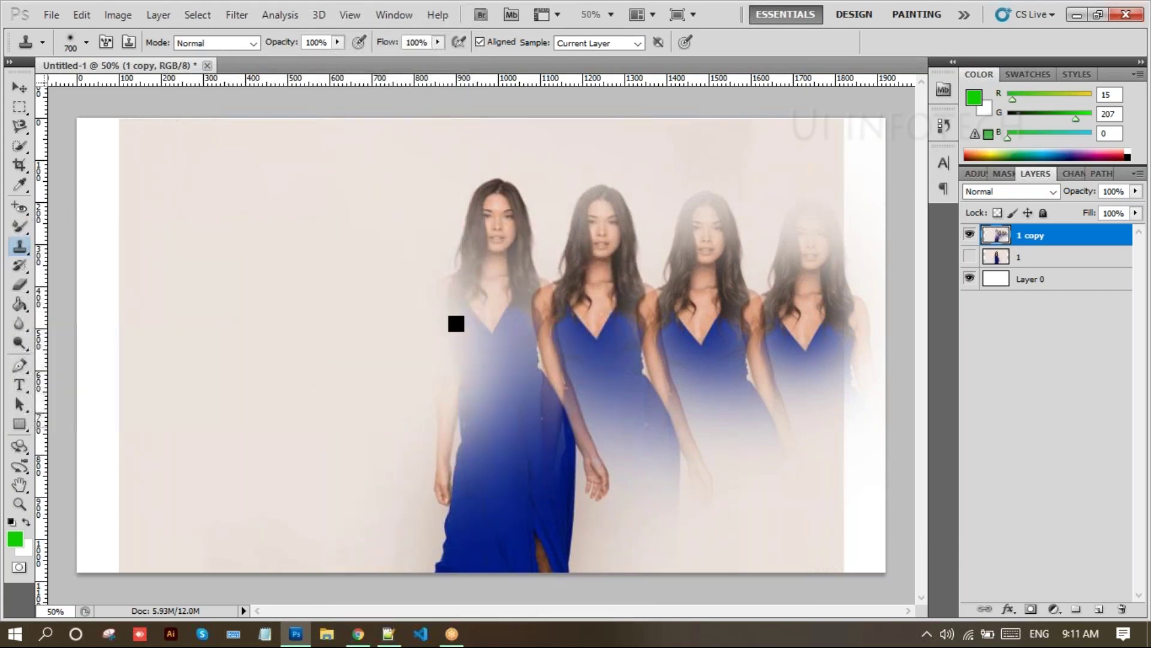
mouse_move(437, 376)
mouse_down()
mouse_move(459, 414)
mouse_move(673, 617)
mouse_up()
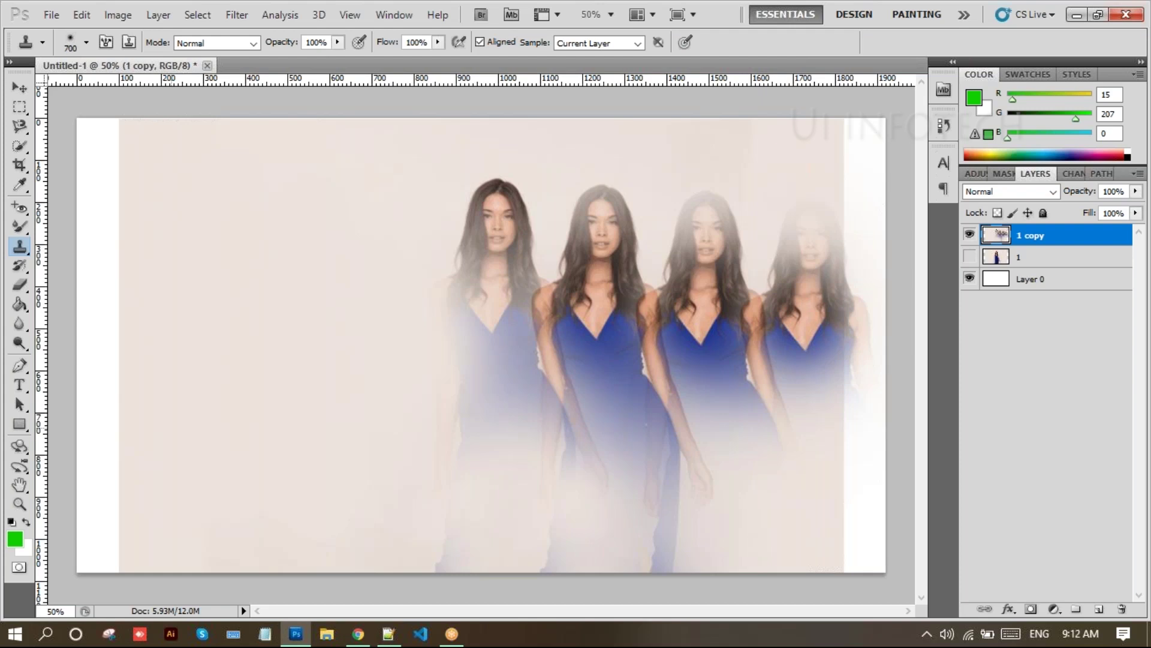
mouse_move(605, 558)
mouse_down()
mouse_move(510, 546)
mouse_move(527, 468)
mouse_move(474, 300)
mouse_move(480, 372)
mouse_move(462, 336)
mouse_move(474, 269)
mouse_up()
Undo the clone strokes, removing layer 1 copy, and delete the hidden layer 1
key(ctrl+alt+z)
key(ctrl+alt+z)
key(ctrl+alt+z)
key(ctrl+alt+z)
key(ctrl+alt+z)
key(ctrl+alt+z)
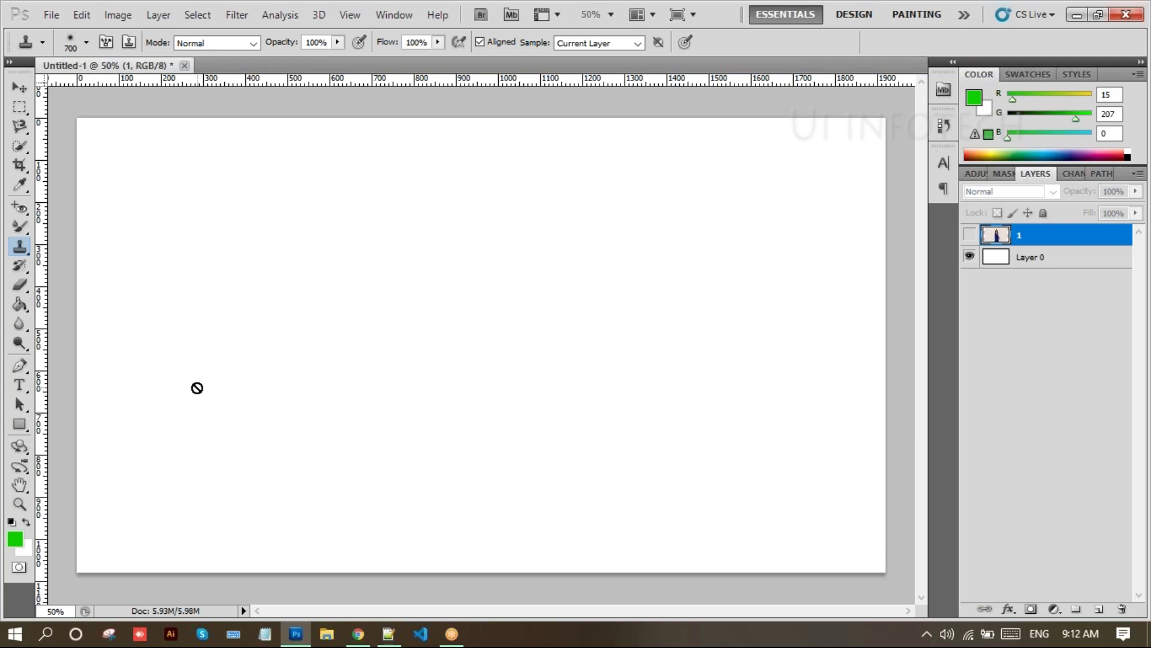
key(Delete)
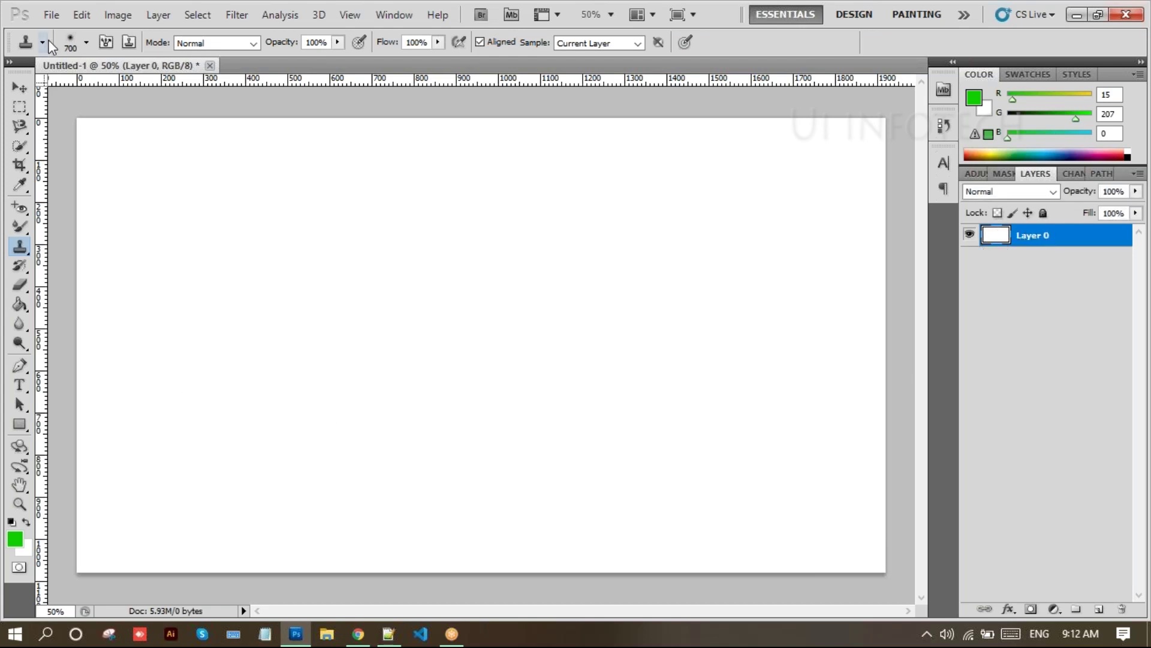
click(52, 14)
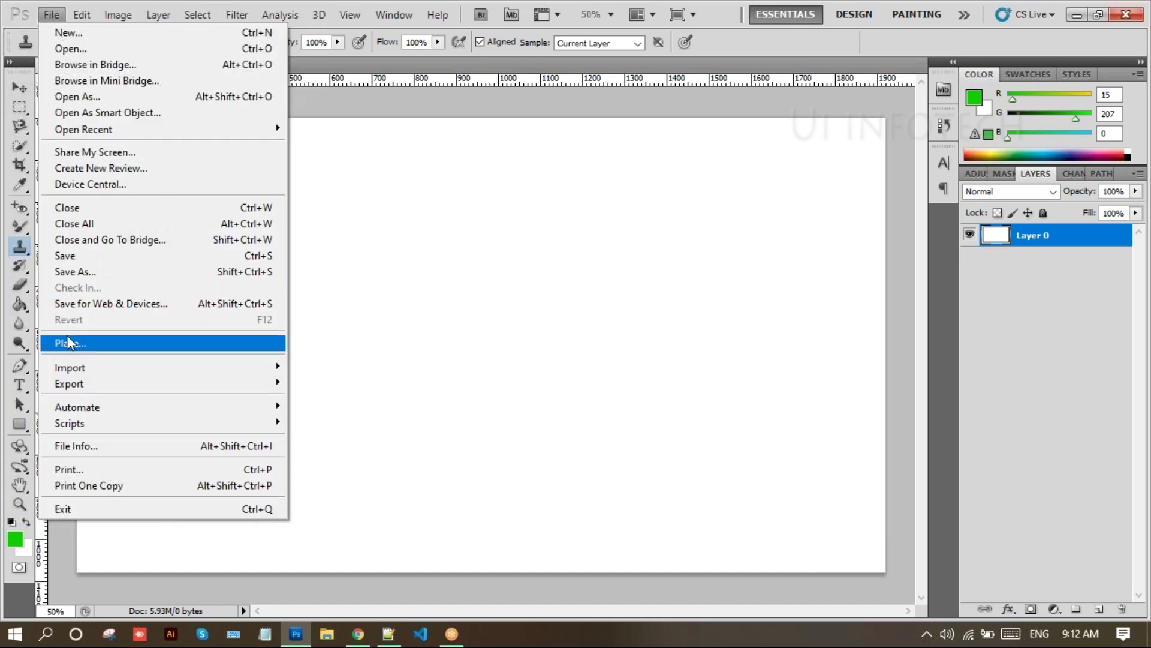
click(70, 343)
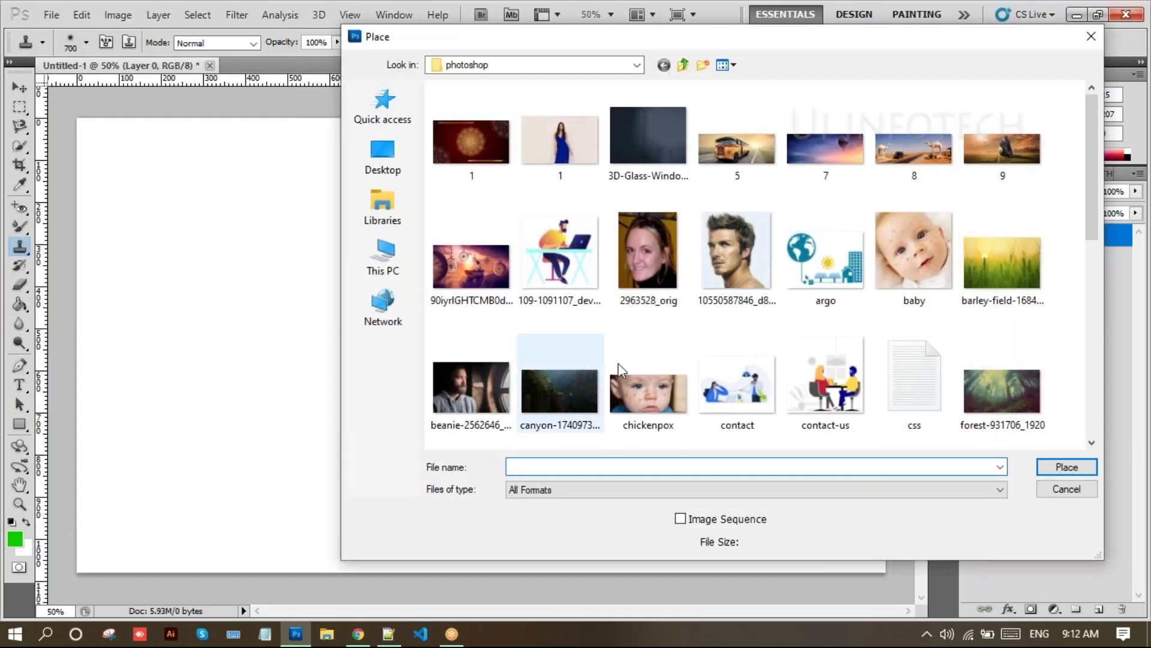
scroll(721, 271, down, 10)
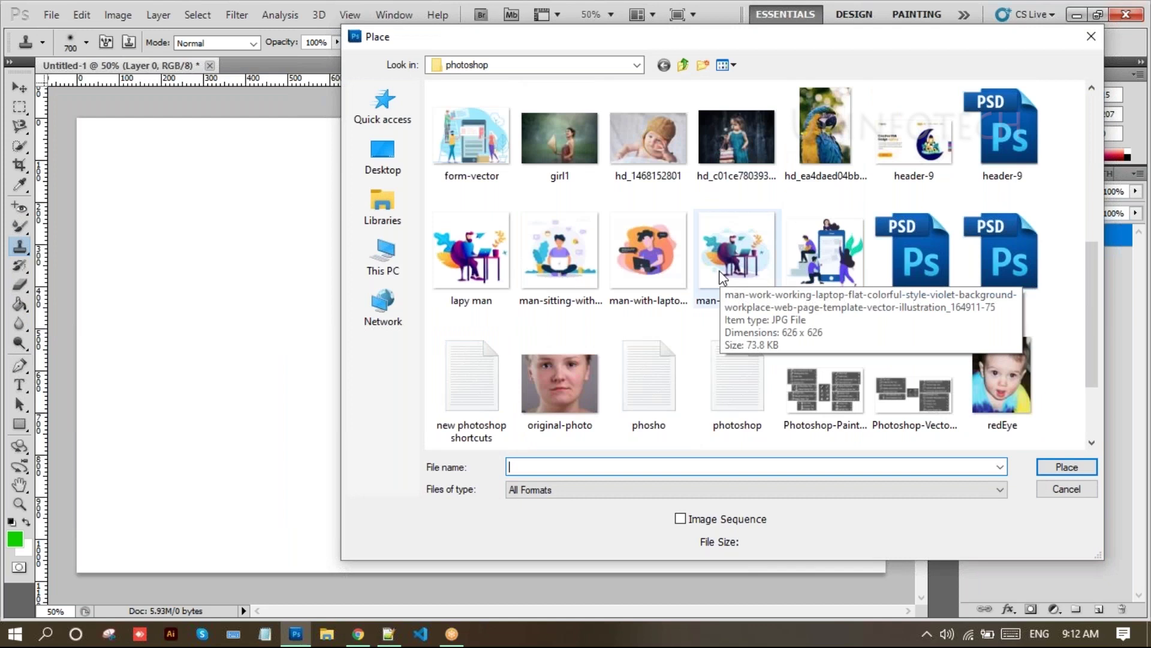
scroll(714, 308, up, 5)
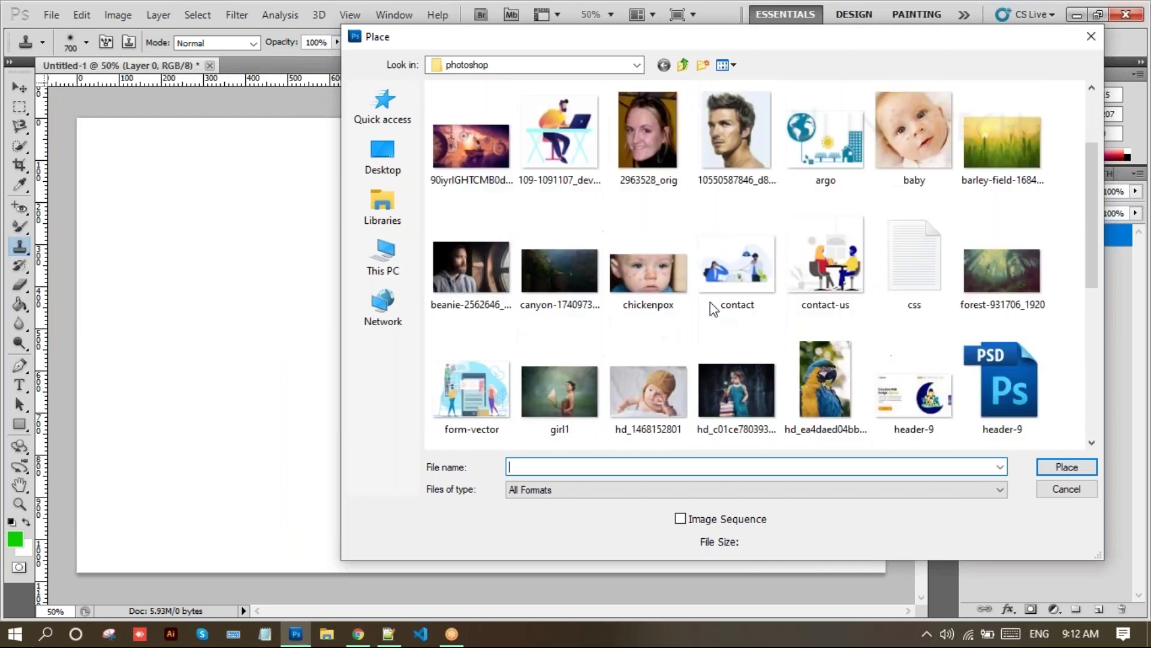
scroll(710, 301, up, 1)
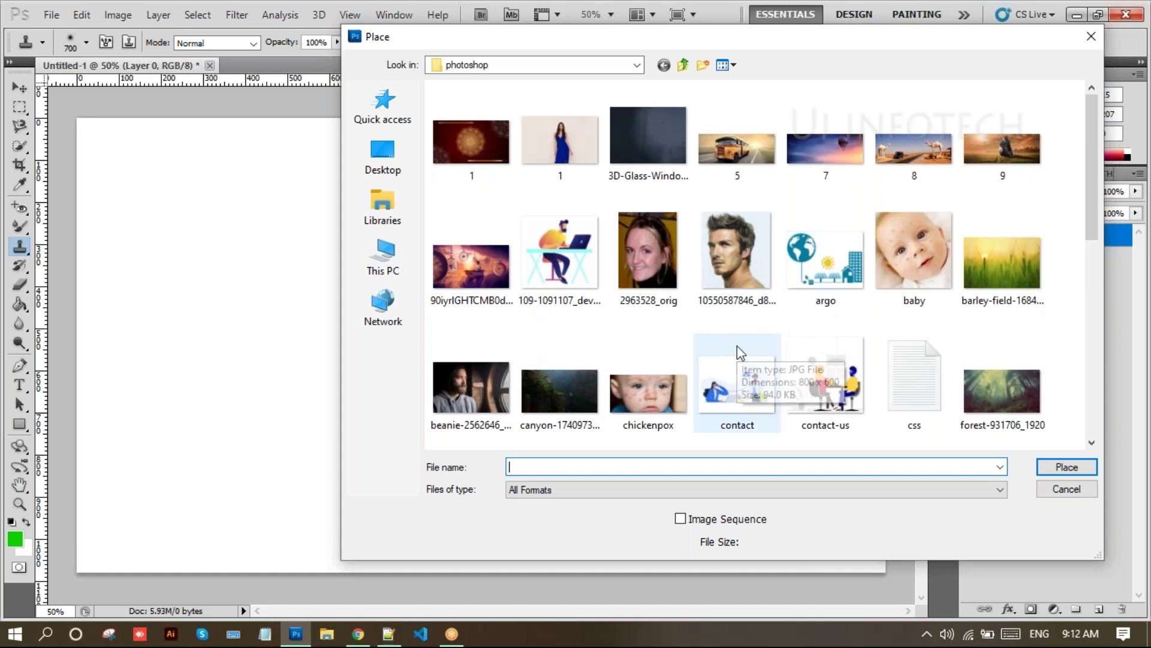
scroll(736, 346, down, 7)
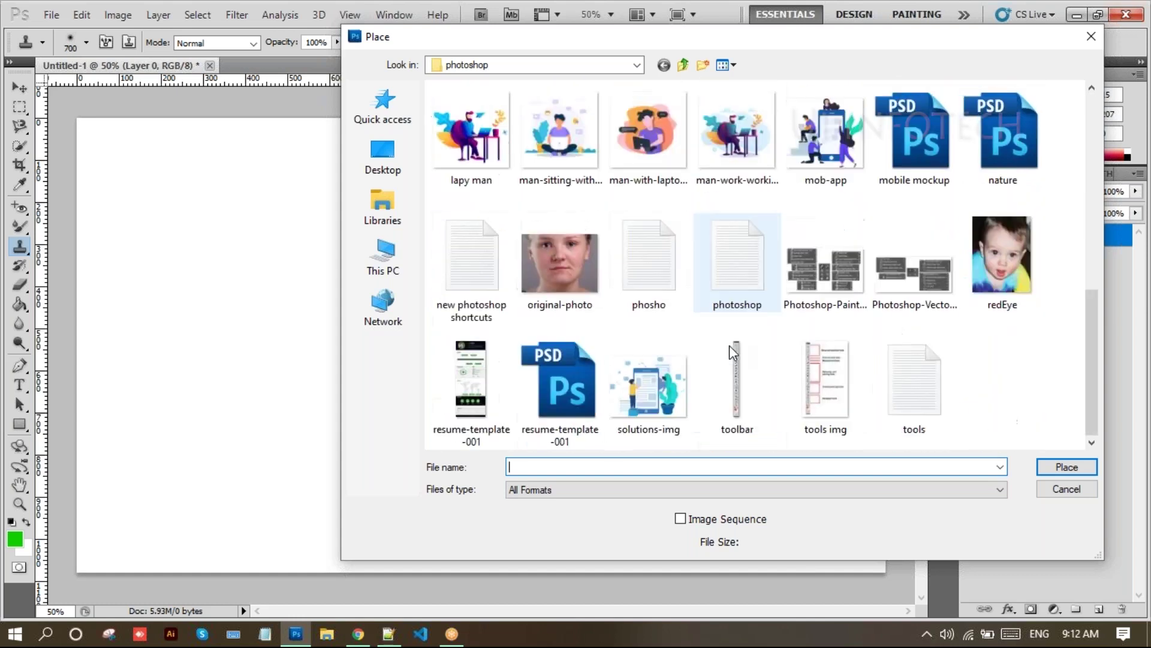
scroll(729, 344, up, 7)
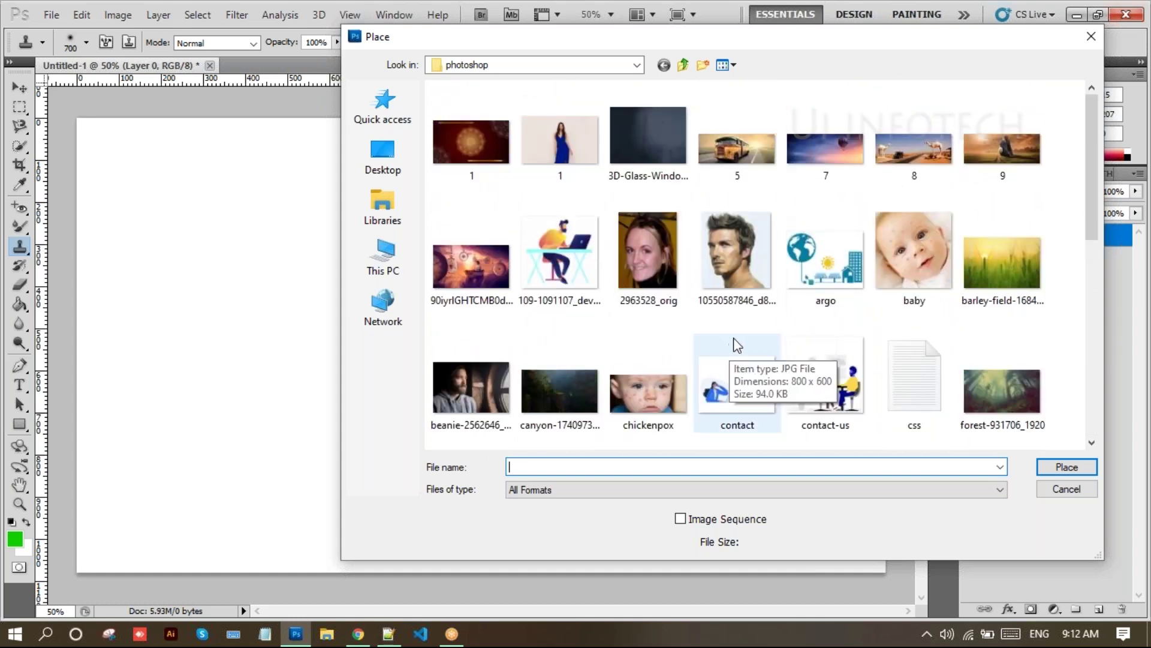
Place the gorilla image 9 and enlarge it to fill the canvas
click(1029, 161)
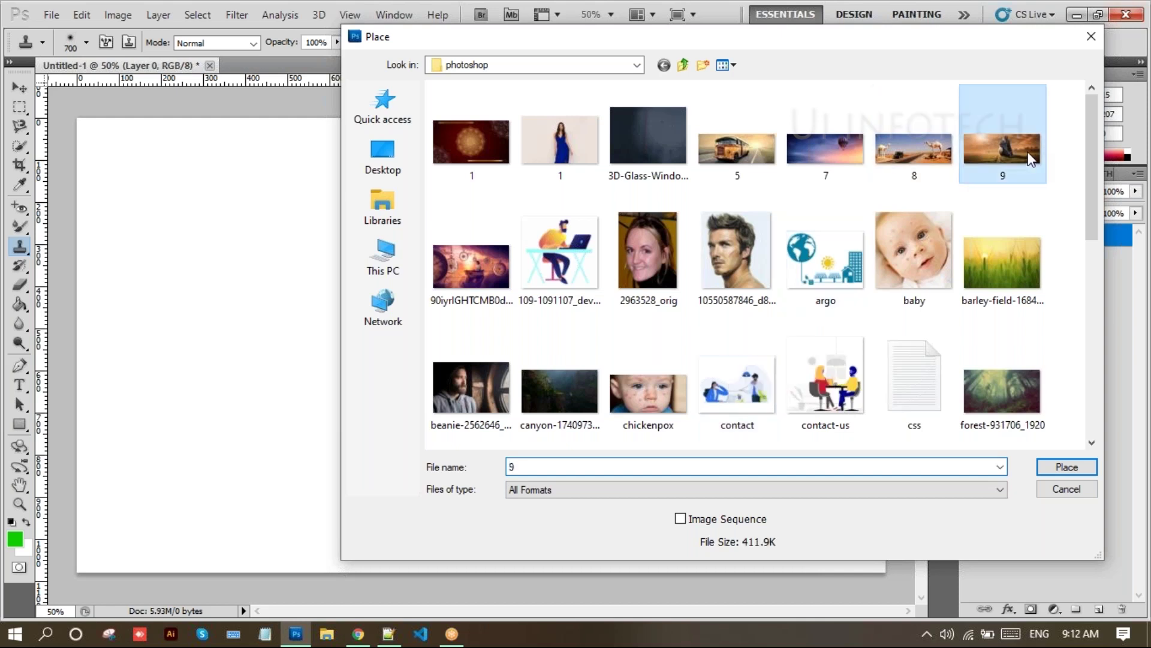
click(1073, 467)
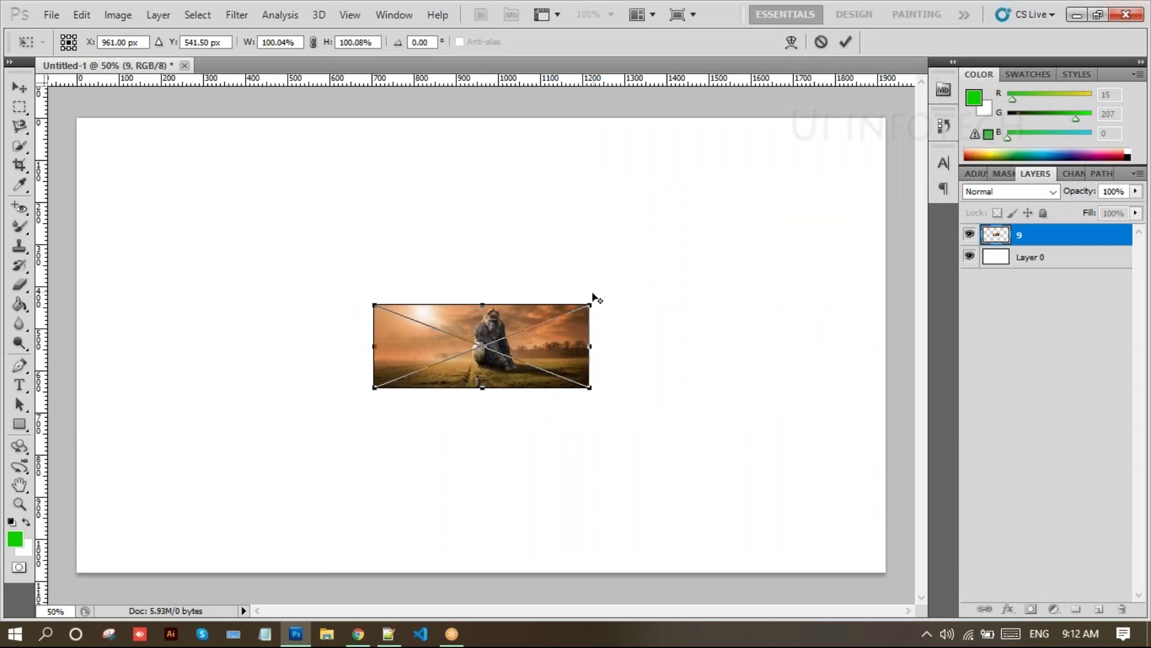
drag(591, 303, 1038, 178)
key(Return)
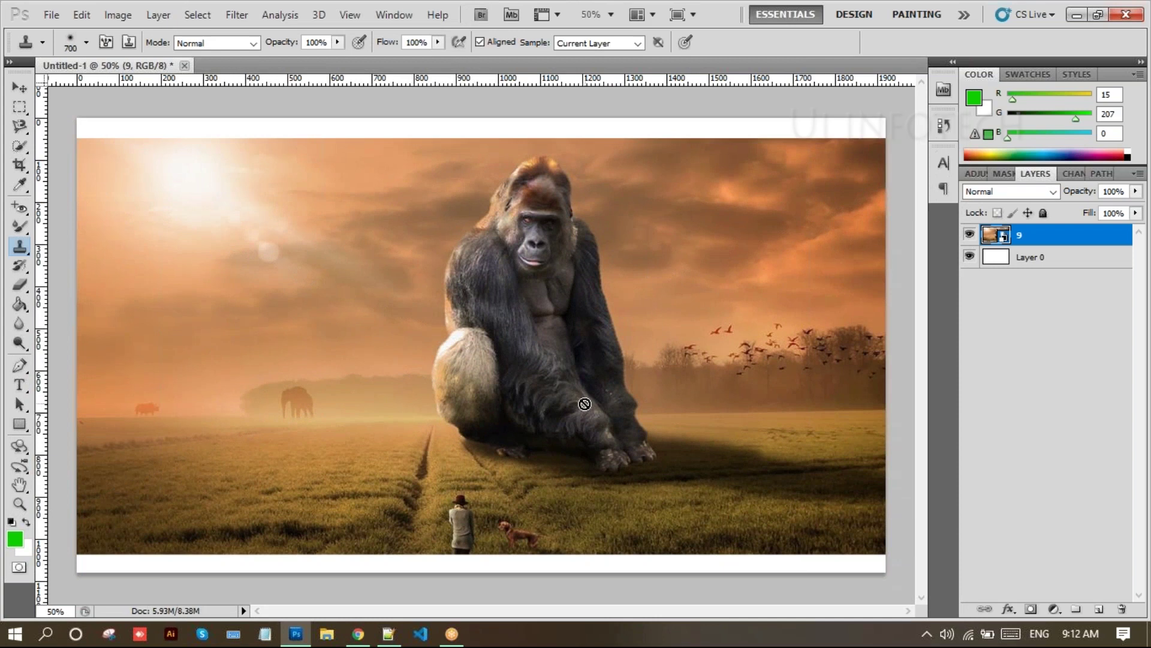
Rasterize layer 9, sample the gorilla, and clone copies of it to its left
right_click(1042, 239)
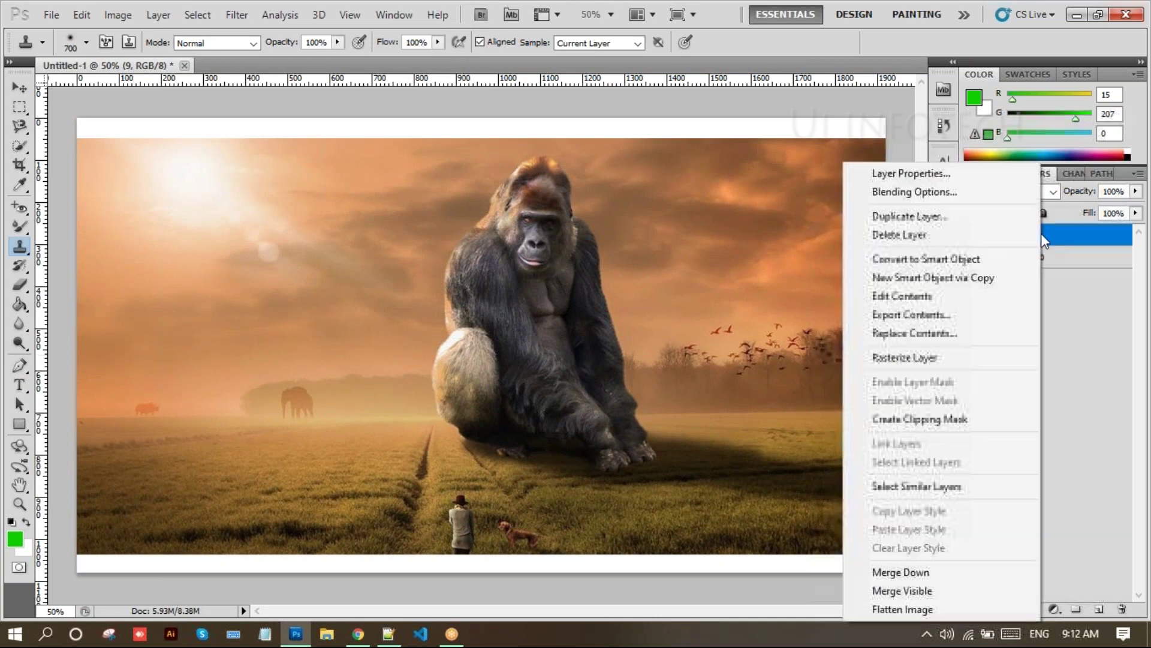
click(904, 363)
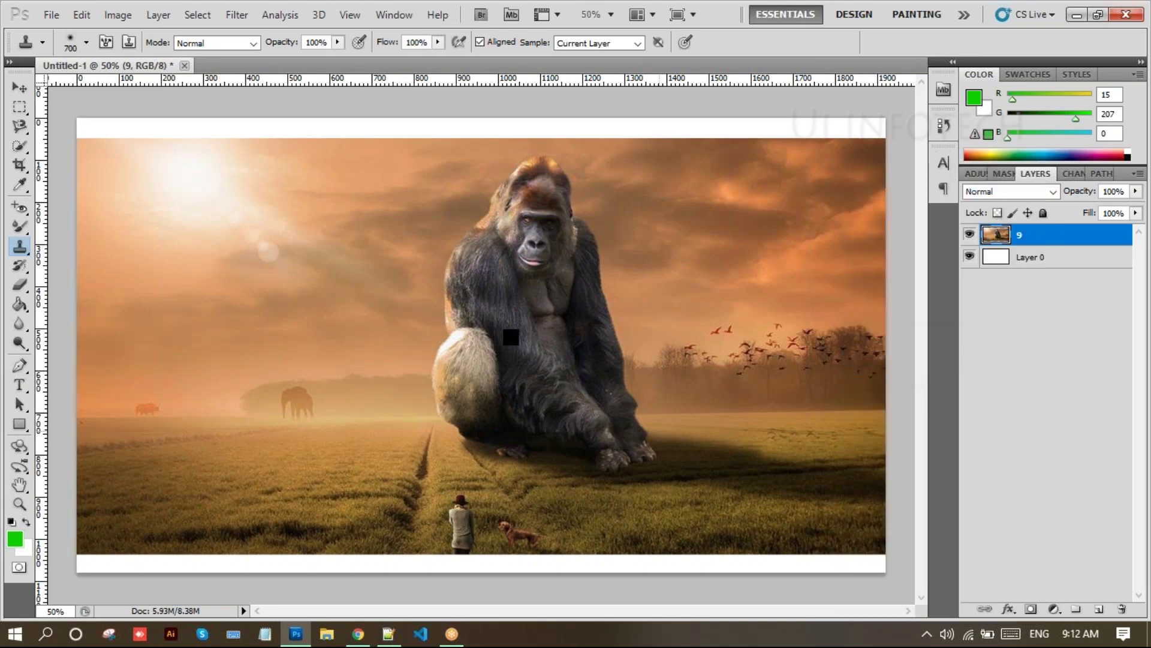
alt+click(415, 170)
mouse_move(311, 185)
mouse_down()
mouse_move(205, 216)
mouse_move(216, 311)
mouse_move(62, 168)
mouse_move(70, 128)
mouse_up()
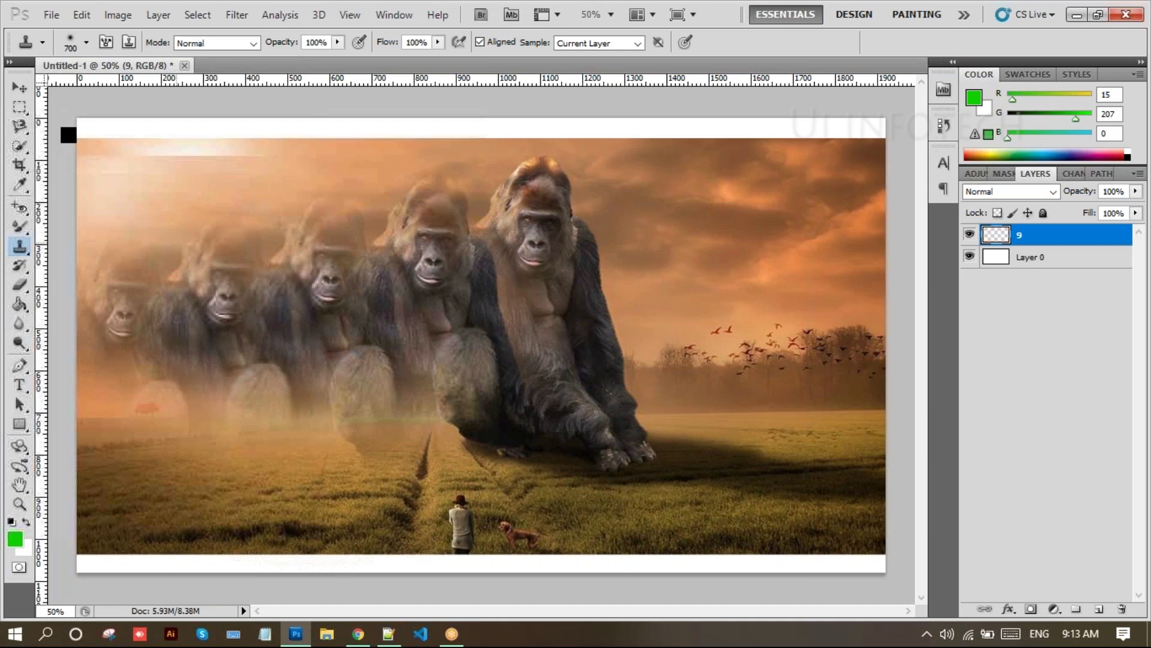
Redo the cloning over the lower middle and lower left to complete five gorillas
key(ctrl+z)
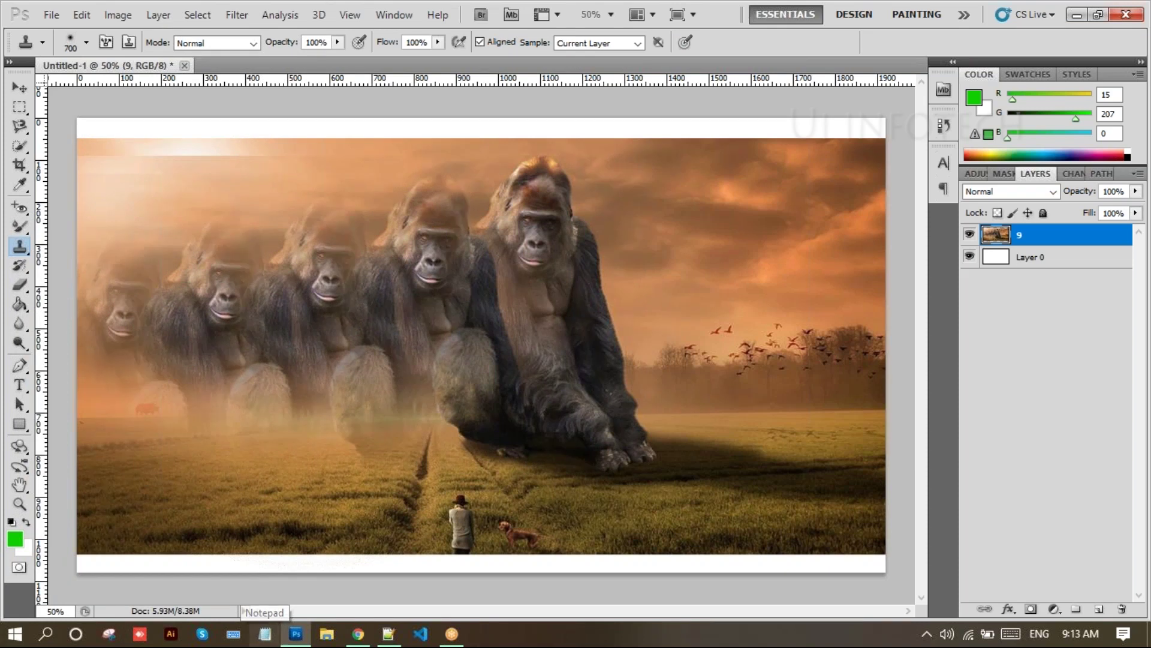
drag(360, 467, 250, 342)
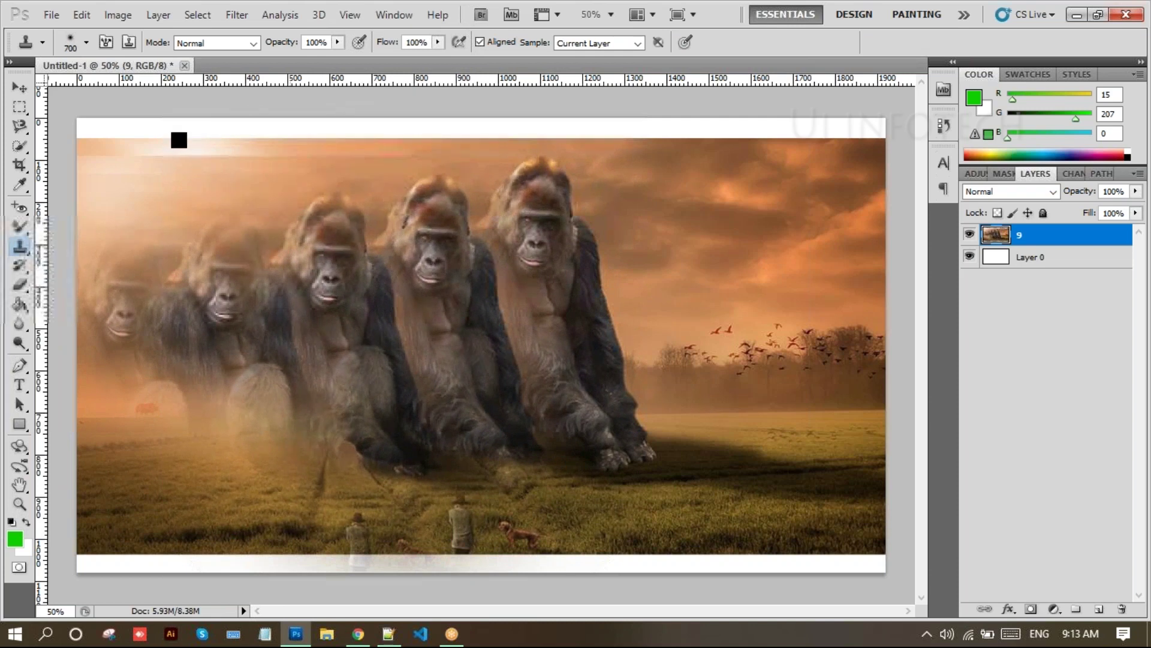
mouse_move(179, 258)
mouse_down()
mouse_move(141, 360)
mouse_move(99, 367)
mouse_move(46, 322)
mouse_move(23, 173)
mouse_move(60, 167)
mouse_up()
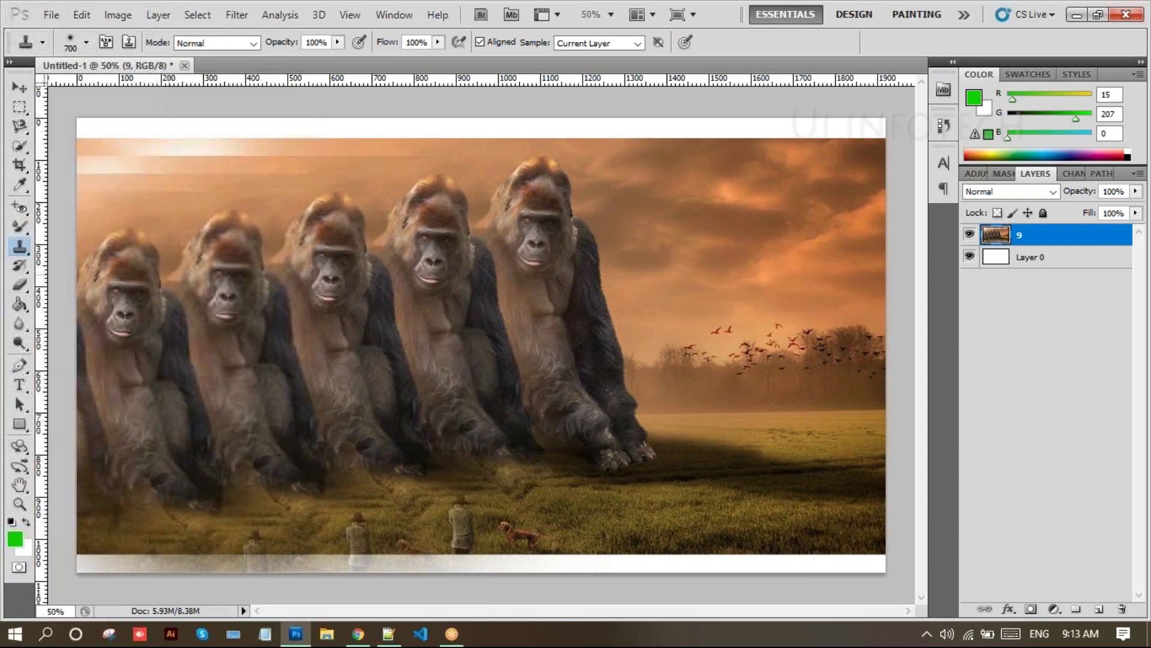
mouse_move(48, 378)
mouse_down()
mouse_move(180, 374)
mouse_move(172, 393)
mouse_move(85, 393)
mouse_up()
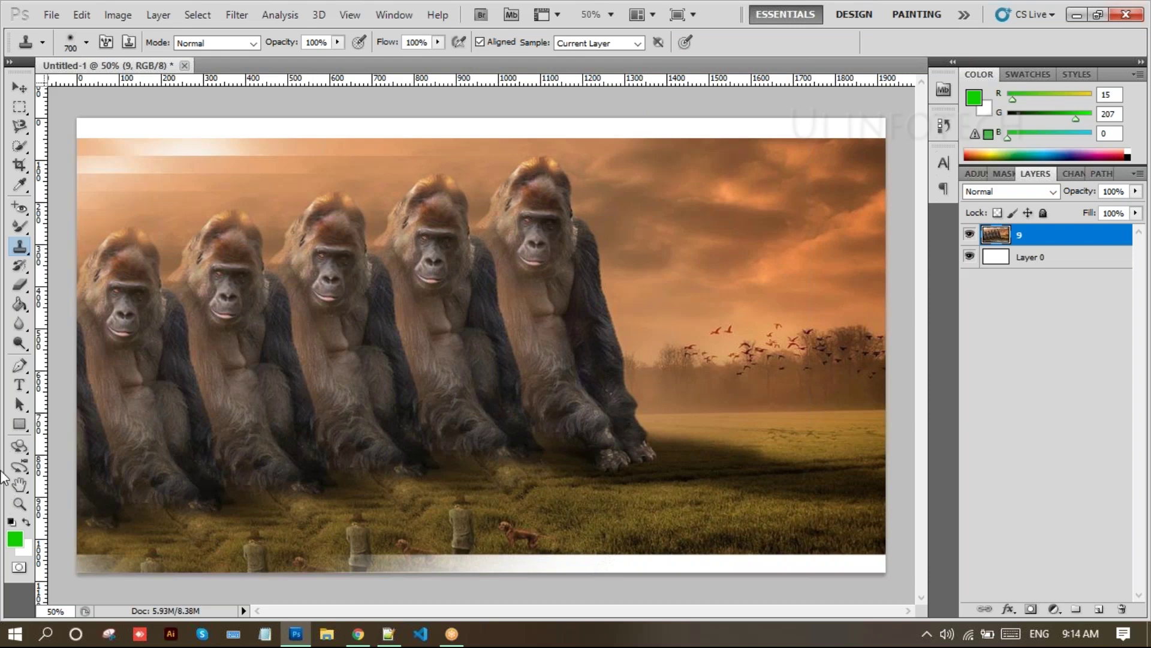
With a larger Pattern Stamp brush, paint the blue bubble pattern across the lower-right field
right_click(20, 245)
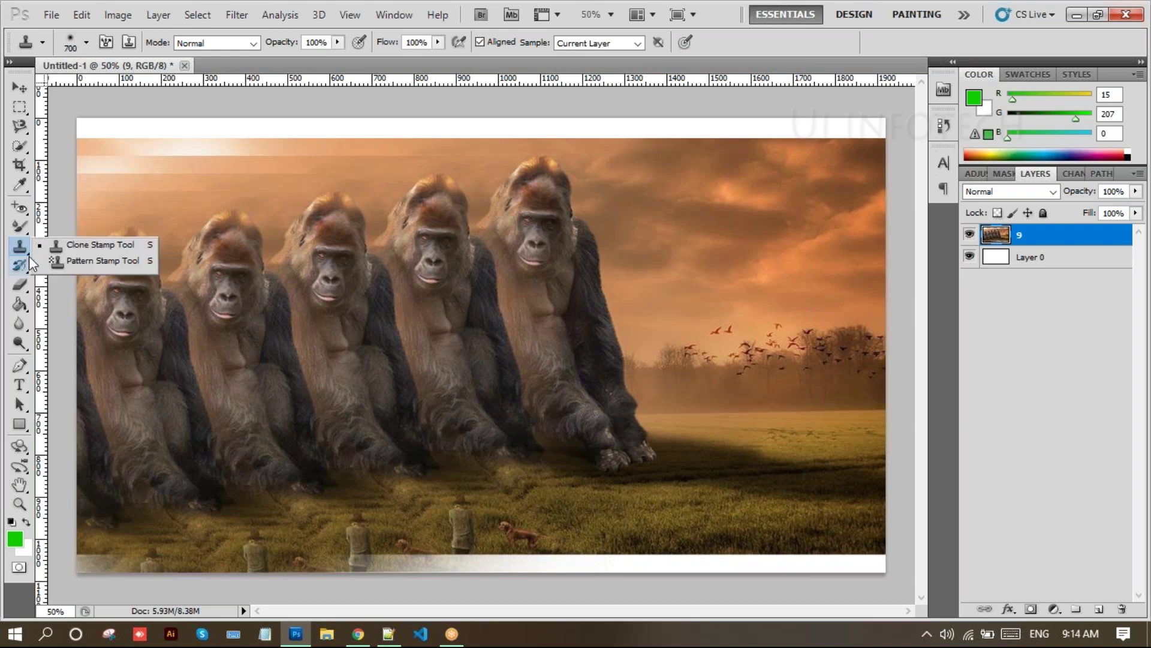
click(89, 261)
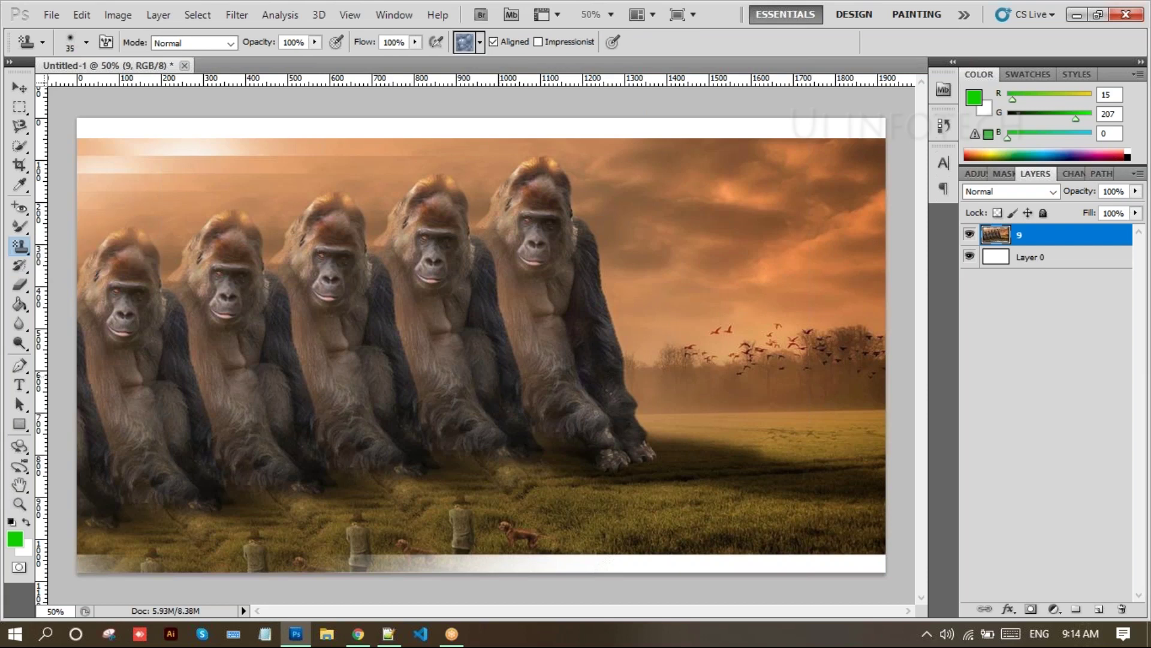
key(bracketright)
key(bracketright)
key(bracketright)
key(bracketright)
mouse_move(497, 374)
mouse_down()
mouse_move(604, 352)
mouse_move(570, 412)
mouse_move(446, 433)
mouse_move(626, 392)
mouse_move(488, 476)
mouse_move(276, 496)
mouse_move(448, 449)
mouse_move(282, 518)
mouse_move(90, 540)
mouse_move(281, 570)
mouse_move(690, 561)
mouse_move(407, 540)
mouse_move(371, 555)
mouse_move(545, 513)
mouse_move(768, 516)
mouse_move(674, 483)
mouse_move(619, 435)
mouse_move(848, 545)
mouse_move(683, 558)
mouse_move(756, 558)
mouse_move(847, 488)
mouse_move(828, 432)
mouse_move(846, 255)
mouse_move(695, 359)
mouse_move(848, 443)
mouse_move(865, 382)
mouse_up()
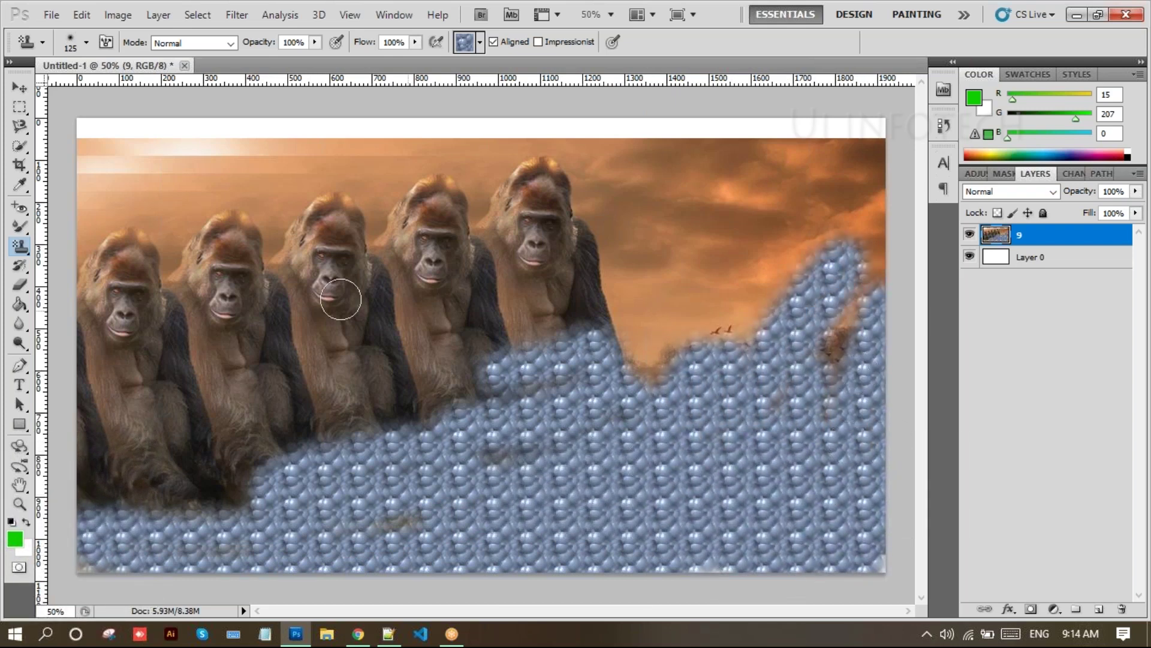
Try Darken, Overlay and Multiply blend modes, then paint lighter bubbles in Screen mode
click(228, 47)
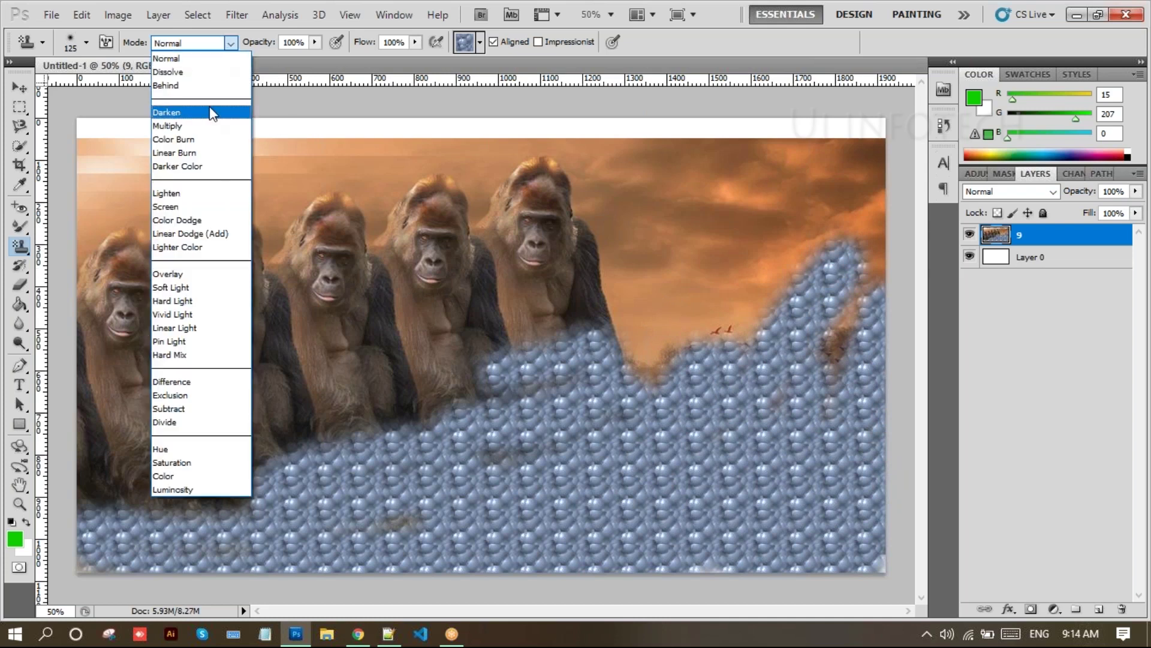
click(218, 114)
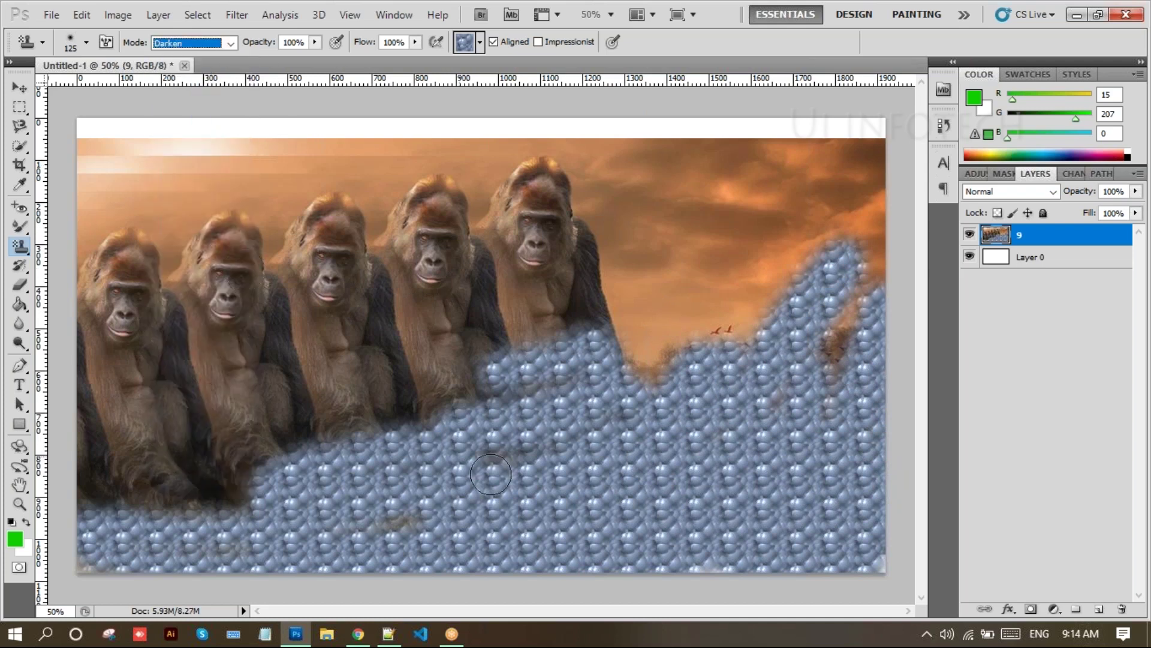
click(222, 44)
click(163, 277)
click(235, 48)
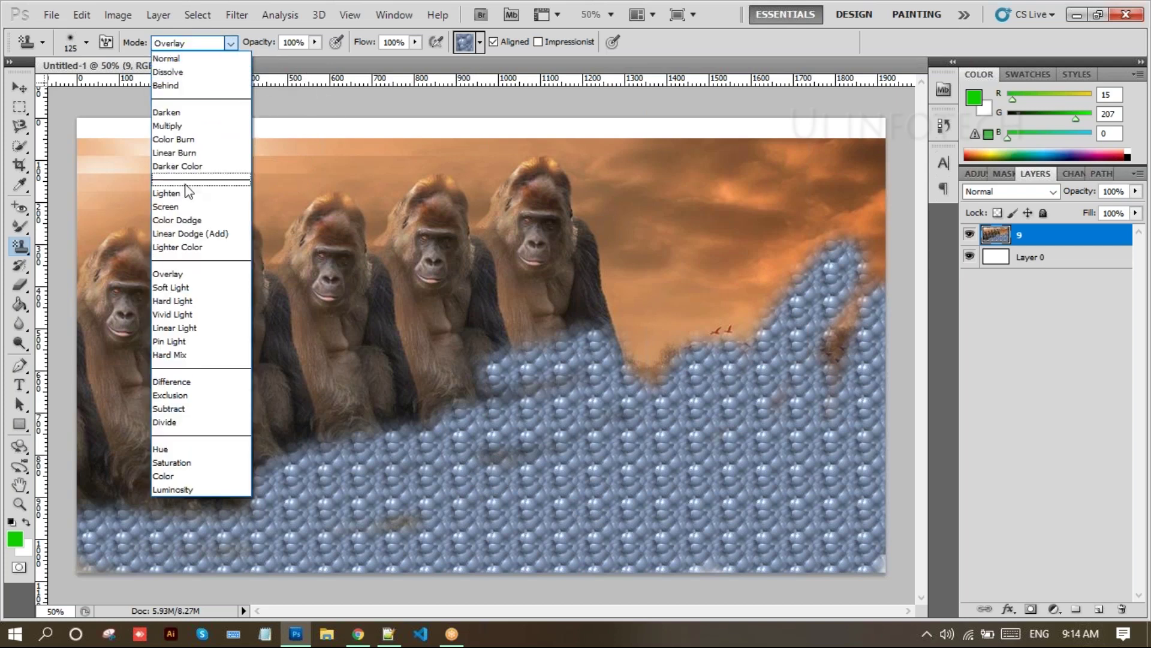
click(191, 126)
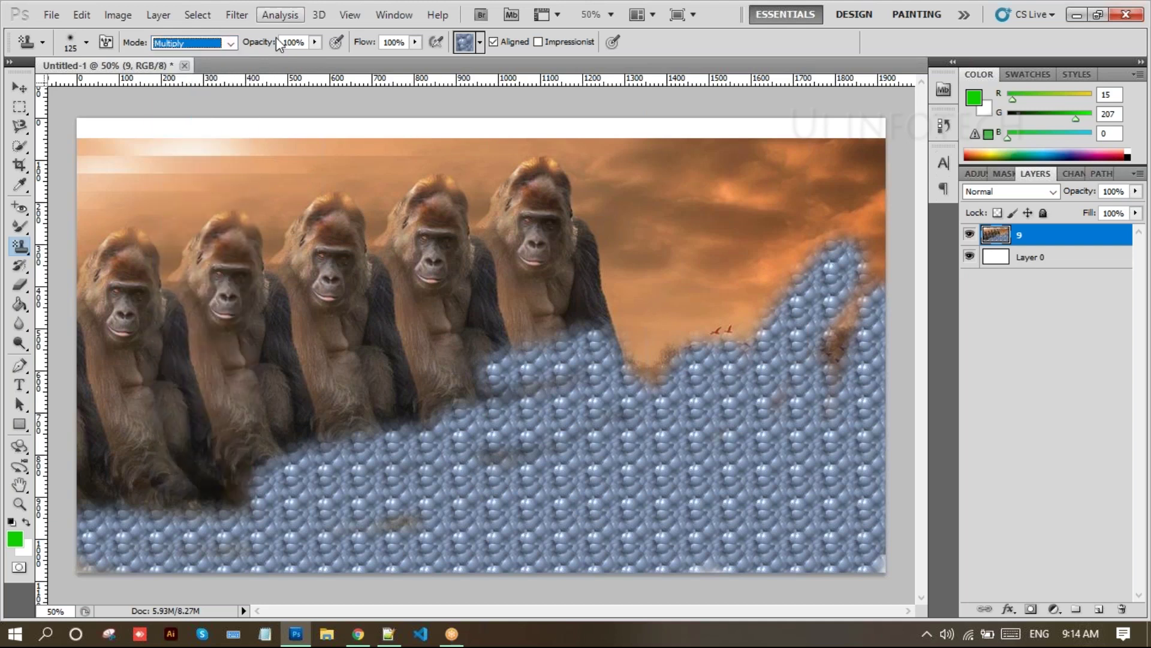
click(232, 44)
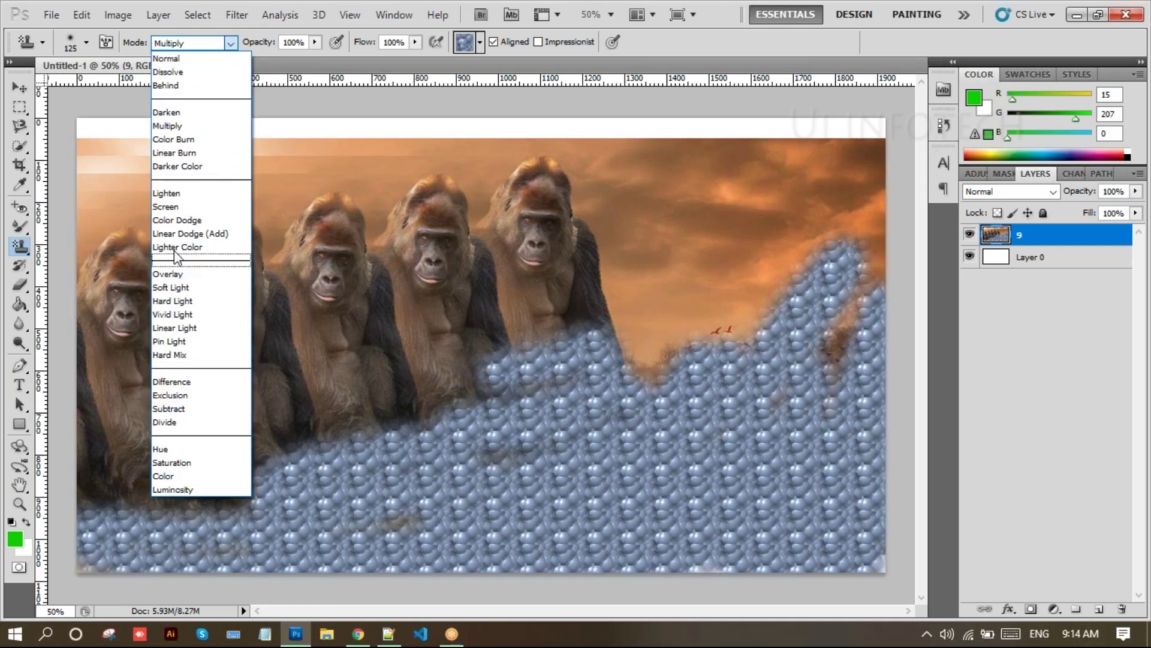
click(174, 206)
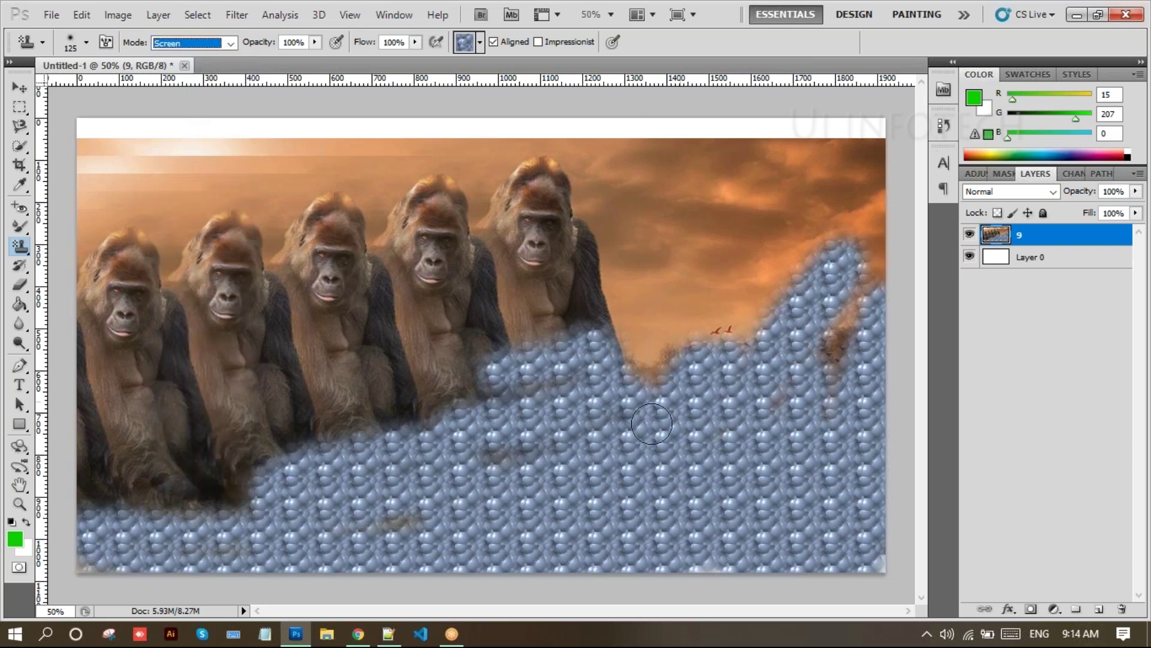
mouse_move(615, 413)
mouse_down()
mouse_move(618, 359)
mouse_move(705, 305)
mouse_move(698, 357)
mouse_move(689, 303)
mouse_move(747, 285)
mouse_move(730, 368)
mouse_move(731, 209)
mouse_move(765, 295)
mouse_move(752, 260)
mouse_move(812, 222)
mouse_move(732, 333)
mouse_move(839, 311)
mouse_move(824, 304)
mouse_move(816, 336)
mouse_move(823, 293)
mouse_move(777, 397)
mouse_move(831, 324)
mouse_move(836, 294)
mouse_move(660, 402)
mouse_move(567, 501)
mouse_move(477, 503)
mouse_move(351, 575)
mouse_move(472, 468)
mouse_move(266, 529)
mouse_move(369, 476)
mouse_move(236, 515)
mouse_move(557, 423)
mouse_move(663, 412)
mouse_move(641, 470)
mouse_move(691, 451)
mouse_move(527, 484)
mouse_up()
Return the blend mode to Normal and stamp a small bubble dab in the upper-left sky
click(233, 42)
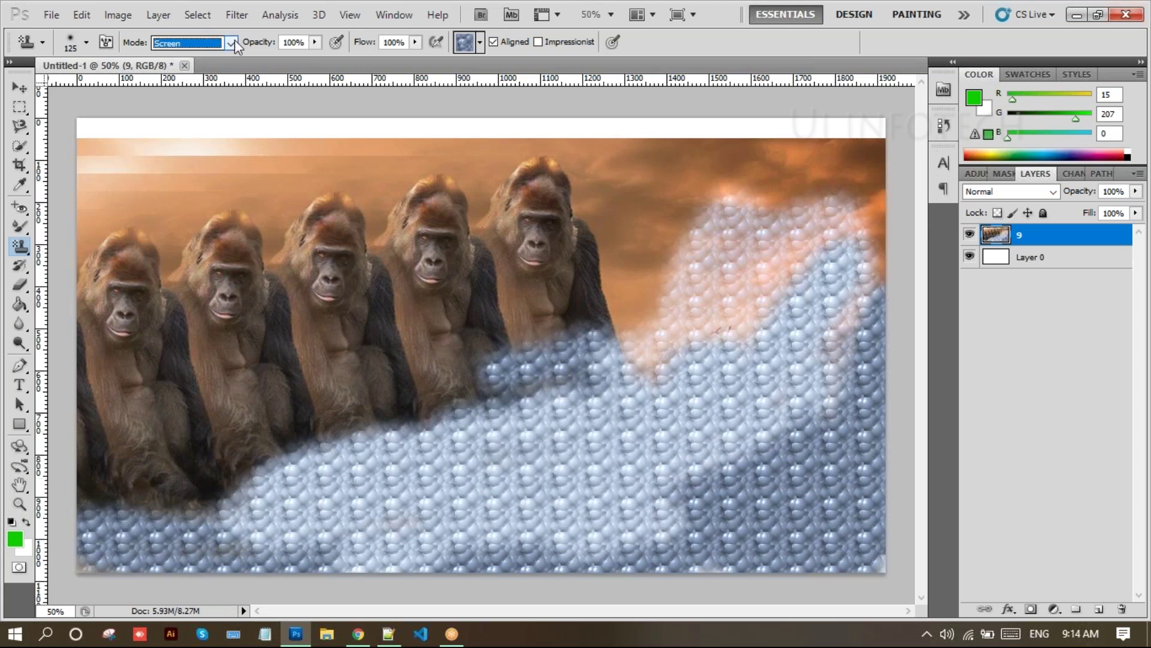
click(214, 57)
click(300, 161)
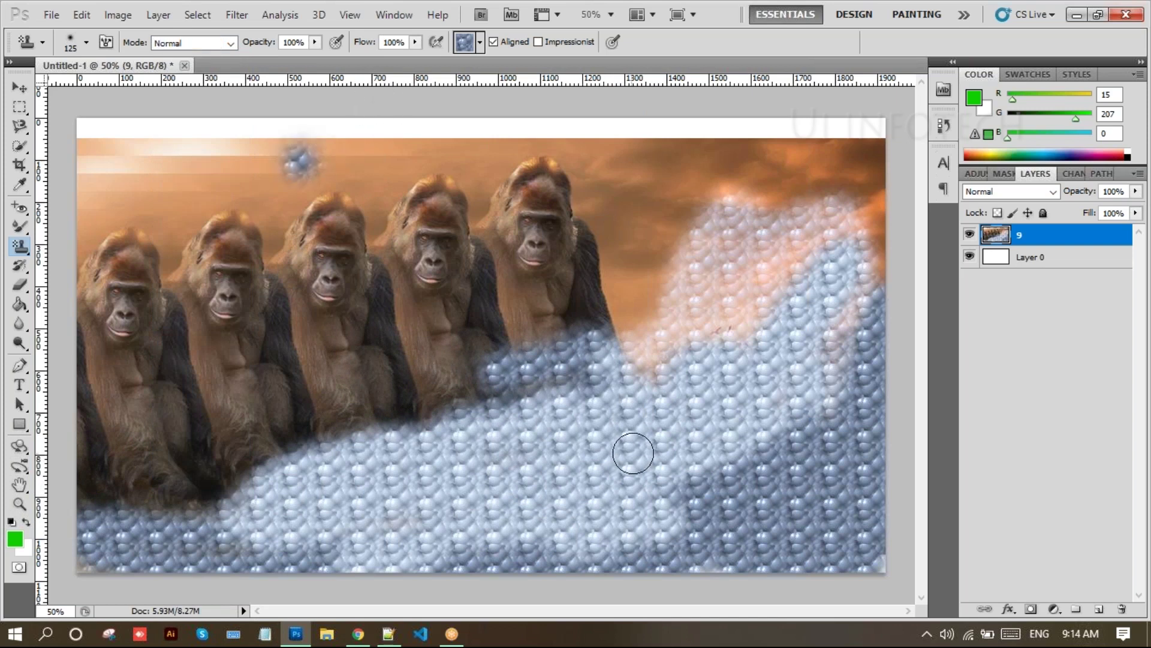
Pick the striped rainbow pattern and paint it over the right sky and the left gorillas
click(480, 43)
click(412, 81)
click(669, 296)
mouse_move(669, 295)
mouse_down()
mouse_move(659, 264)
mouse_move(695, 432)
mouse_move(727, 236)
mouse_move(749, 282)
mouse_move(803, 249)
mouse_move(845, 162)
mouse_move(719, 197)
mouse_move(745, 270)
mouse_up()
mouse_move(649, 351)
mouse_down()
mouse_move(480, 402)
mouse_move(96, 384)
mouse_move(252, 228)
mouse_move(138, 360)
mouse_move(359, 275)
mouse_move(414, 228)
mouse_move(256, 202)
mouse_move(288, 153)
mouse_move(159, 168)
mouse_move(102, 251)
mouse_up()
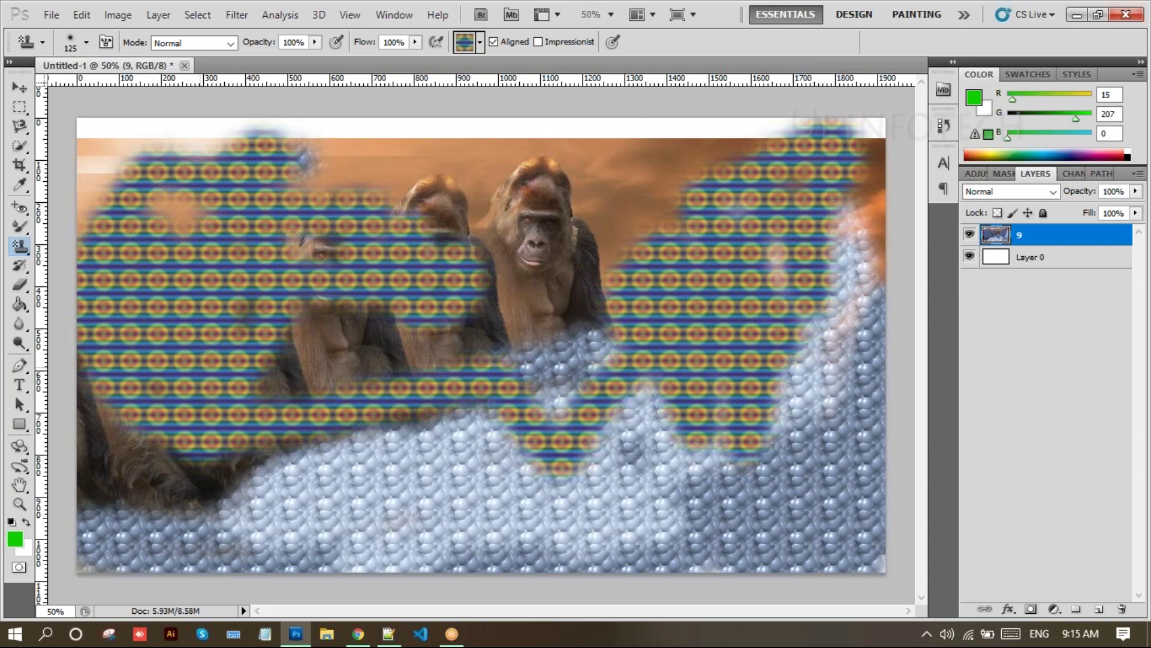